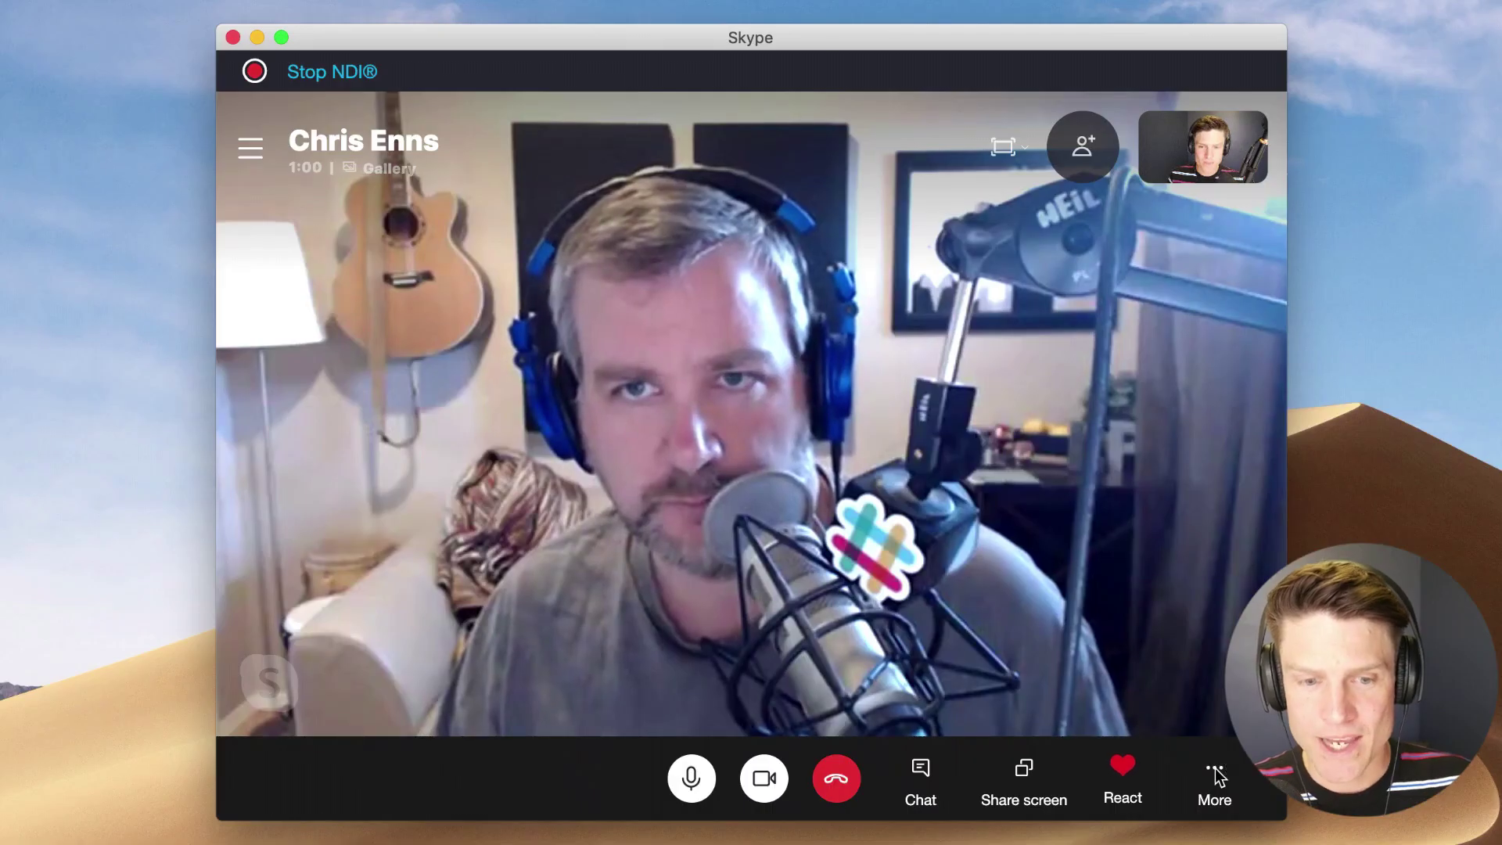
Start recording the ongoing Skype call from the call's More menu
click(1215, 775)
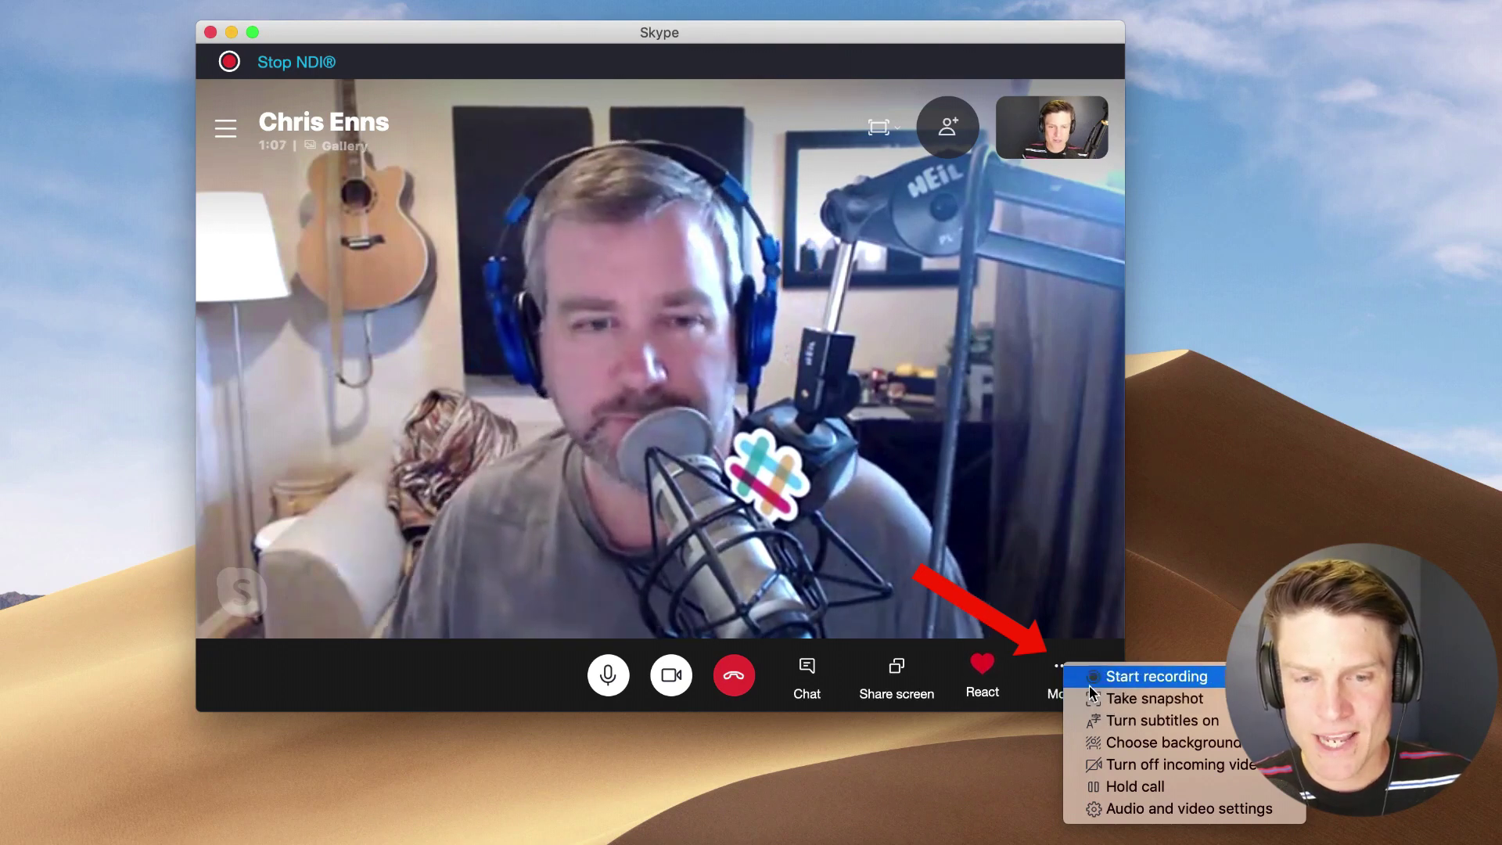
click(1150, 676)
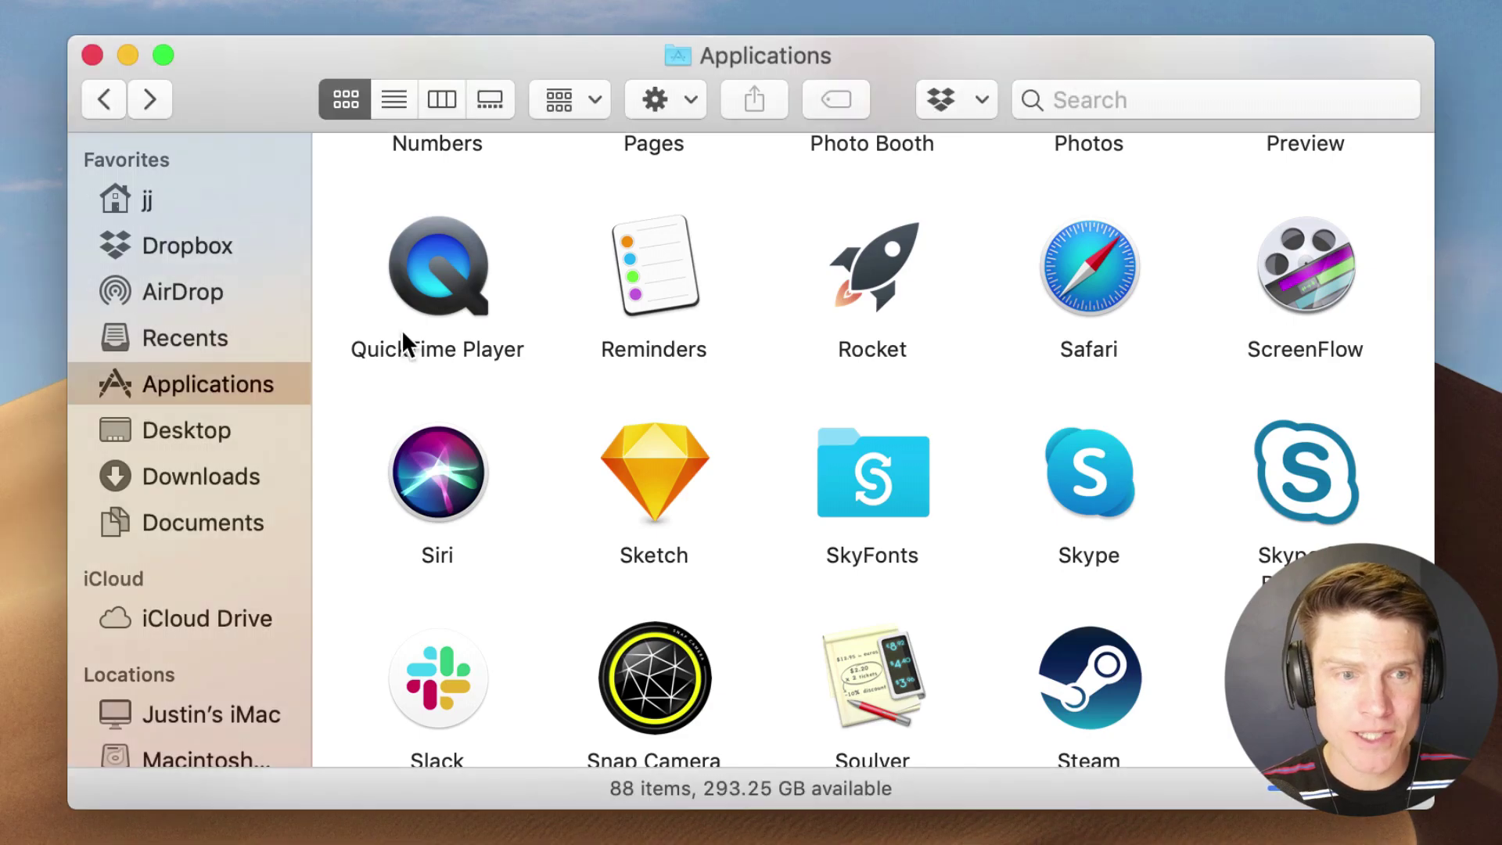
Start a High-quality QuickTime backup audio recording from the UMC202HD microphone
double_click(469, 270)
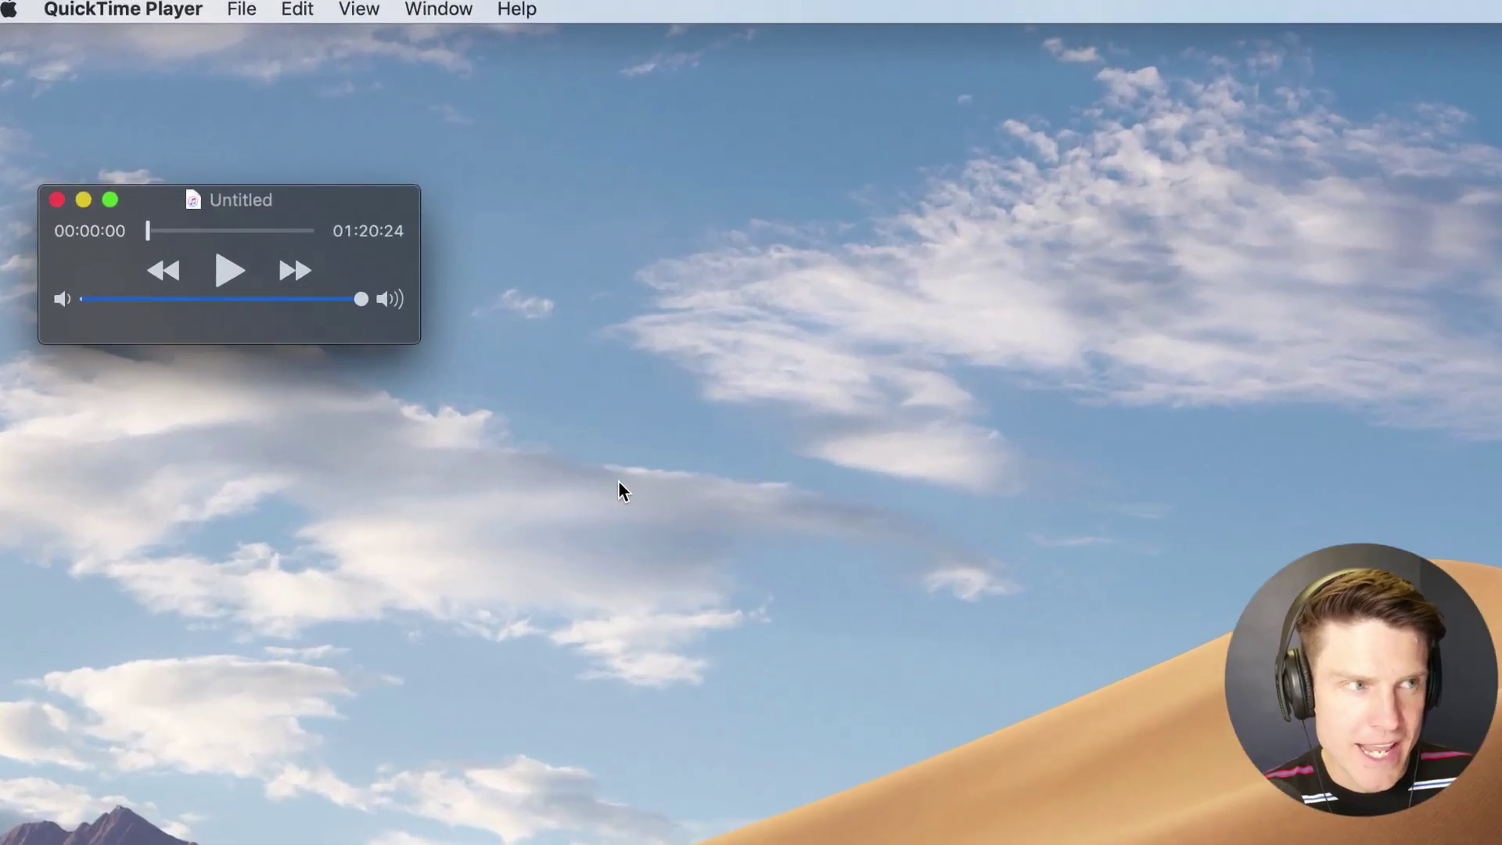
click(233, 11)
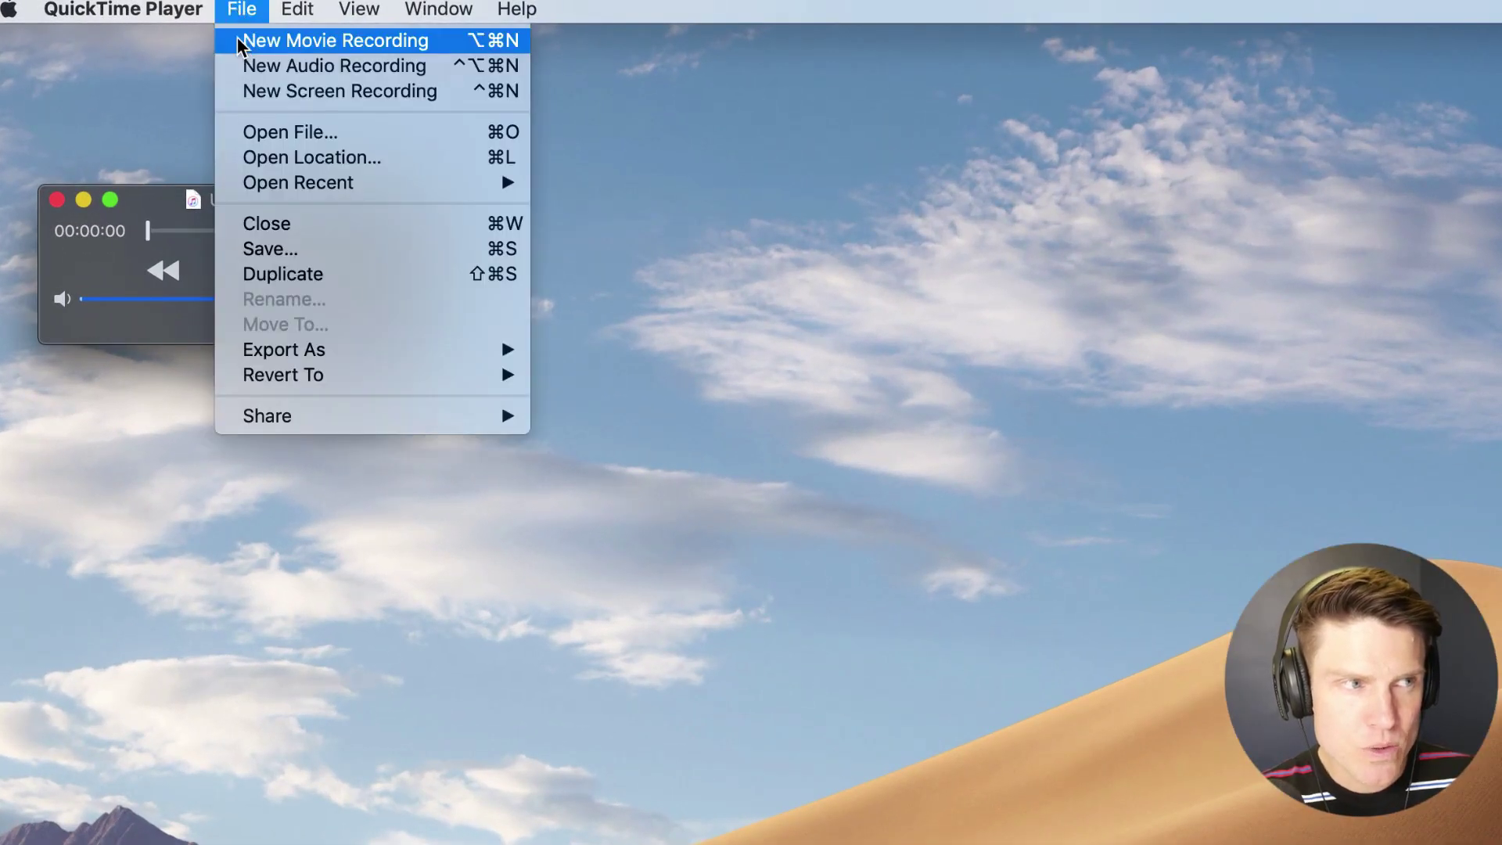
click(251, 72)
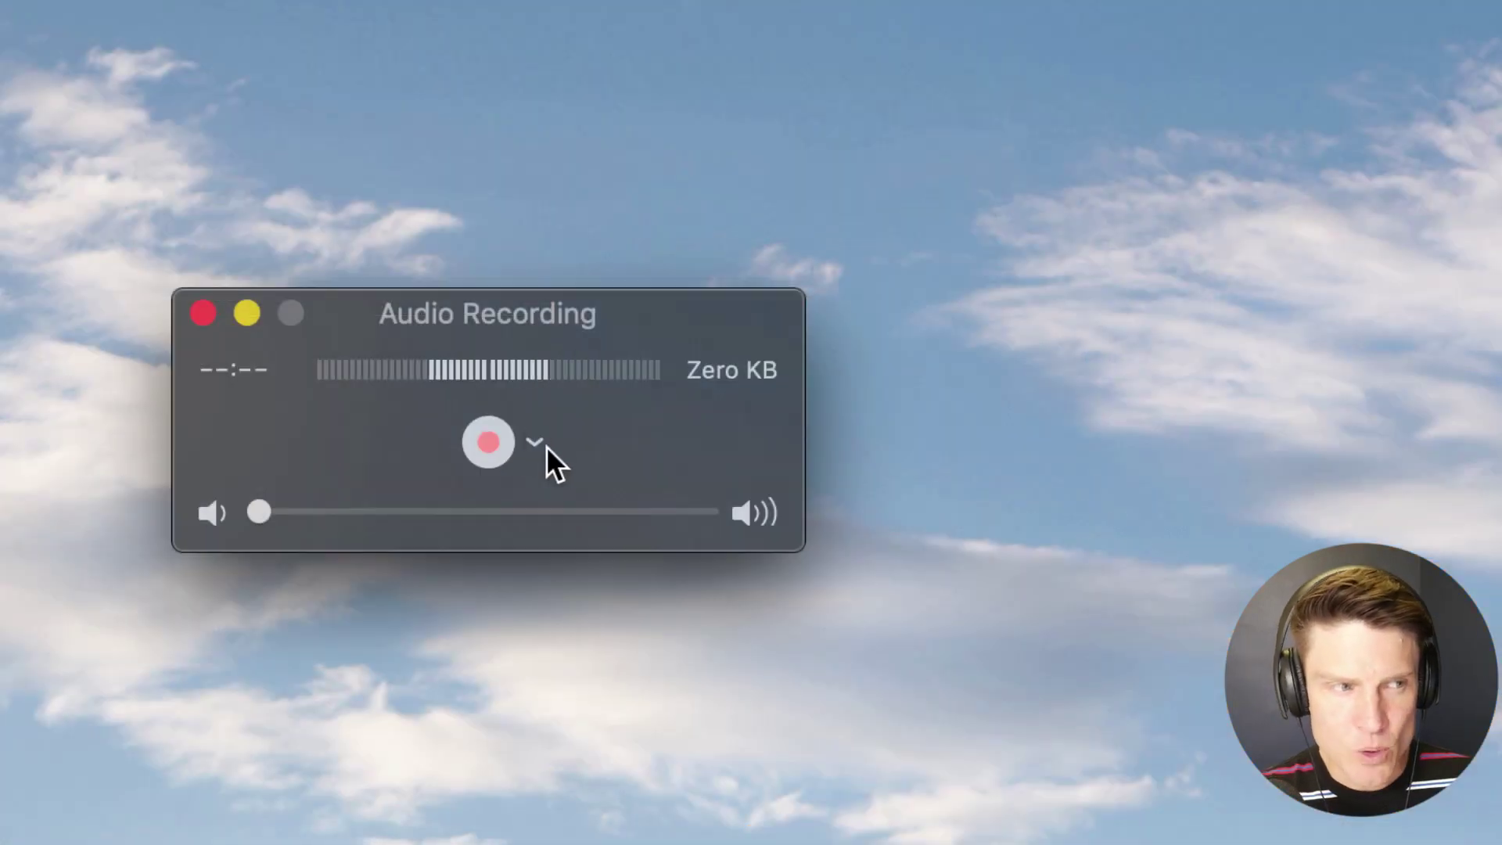
click(547, 448)
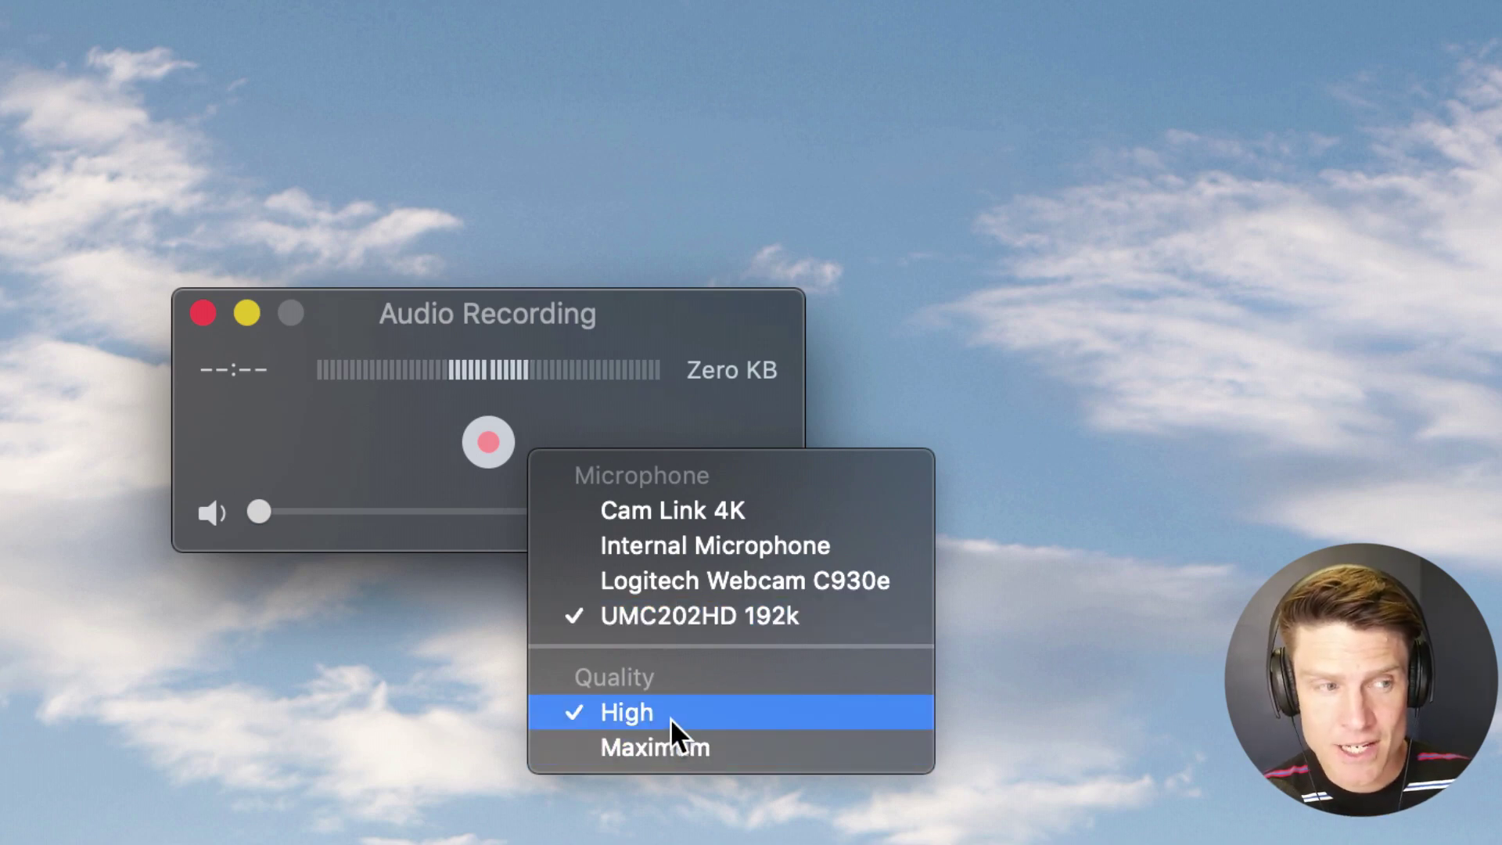
click(416, 447)
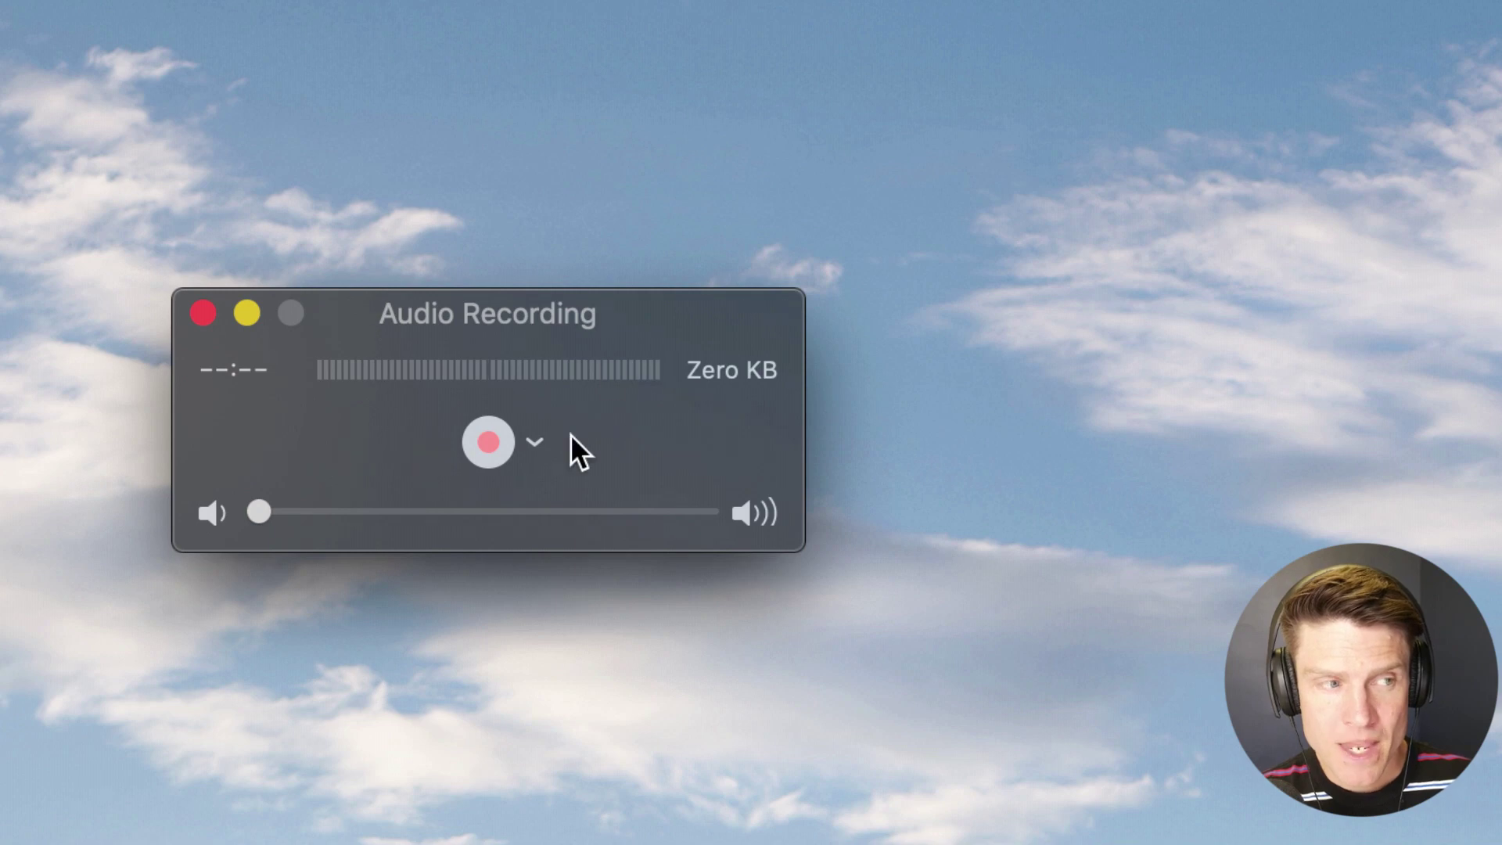
click(489, 441)
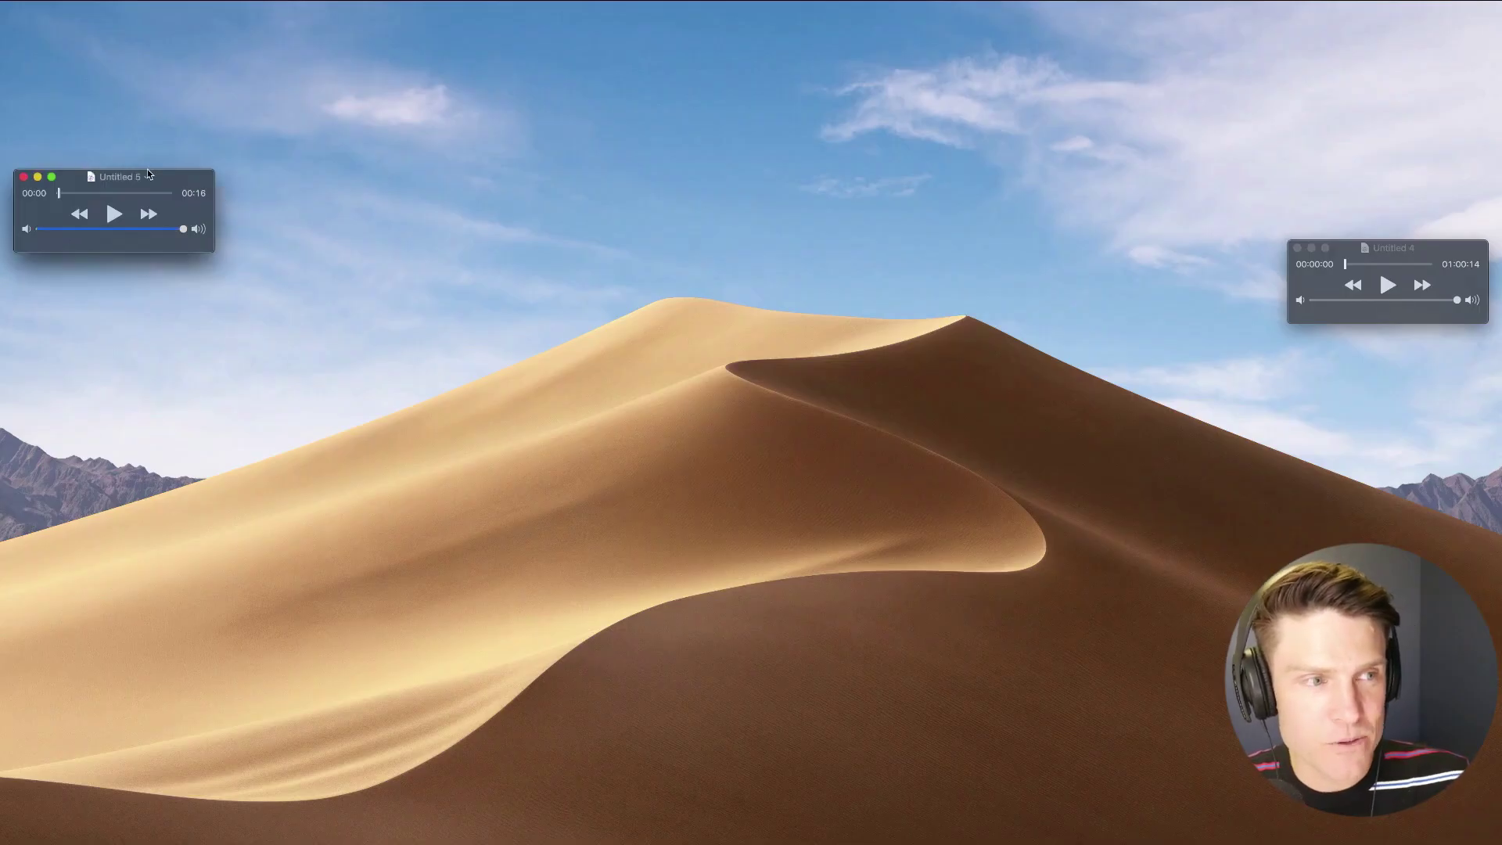
Export the 00:16 backup clip as audio only into remote-podcast, named 'justi'
click(65, 8)
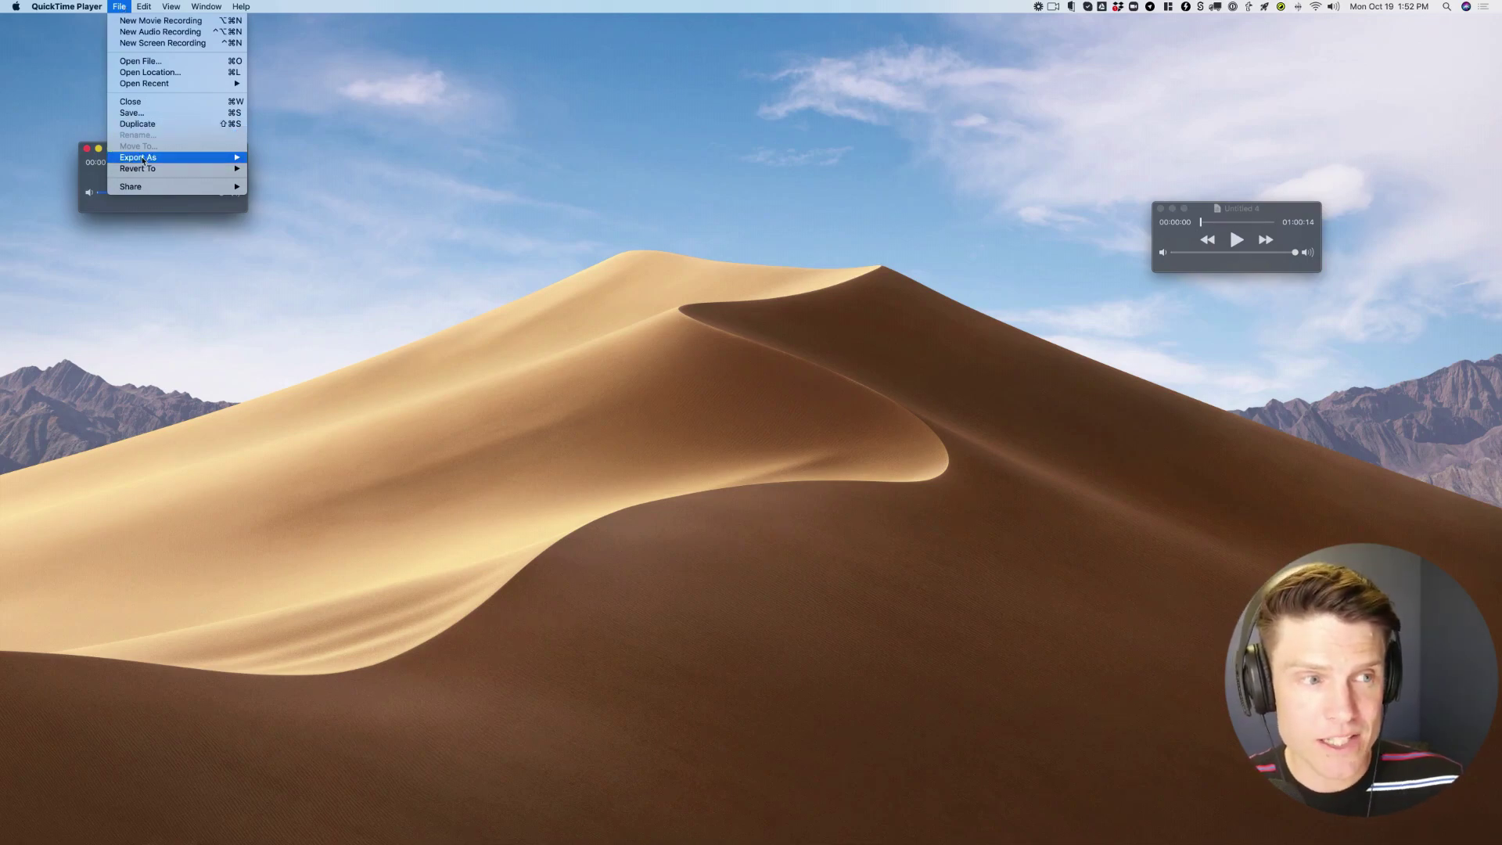
mouse_move(226, 158)
click(286, 202)
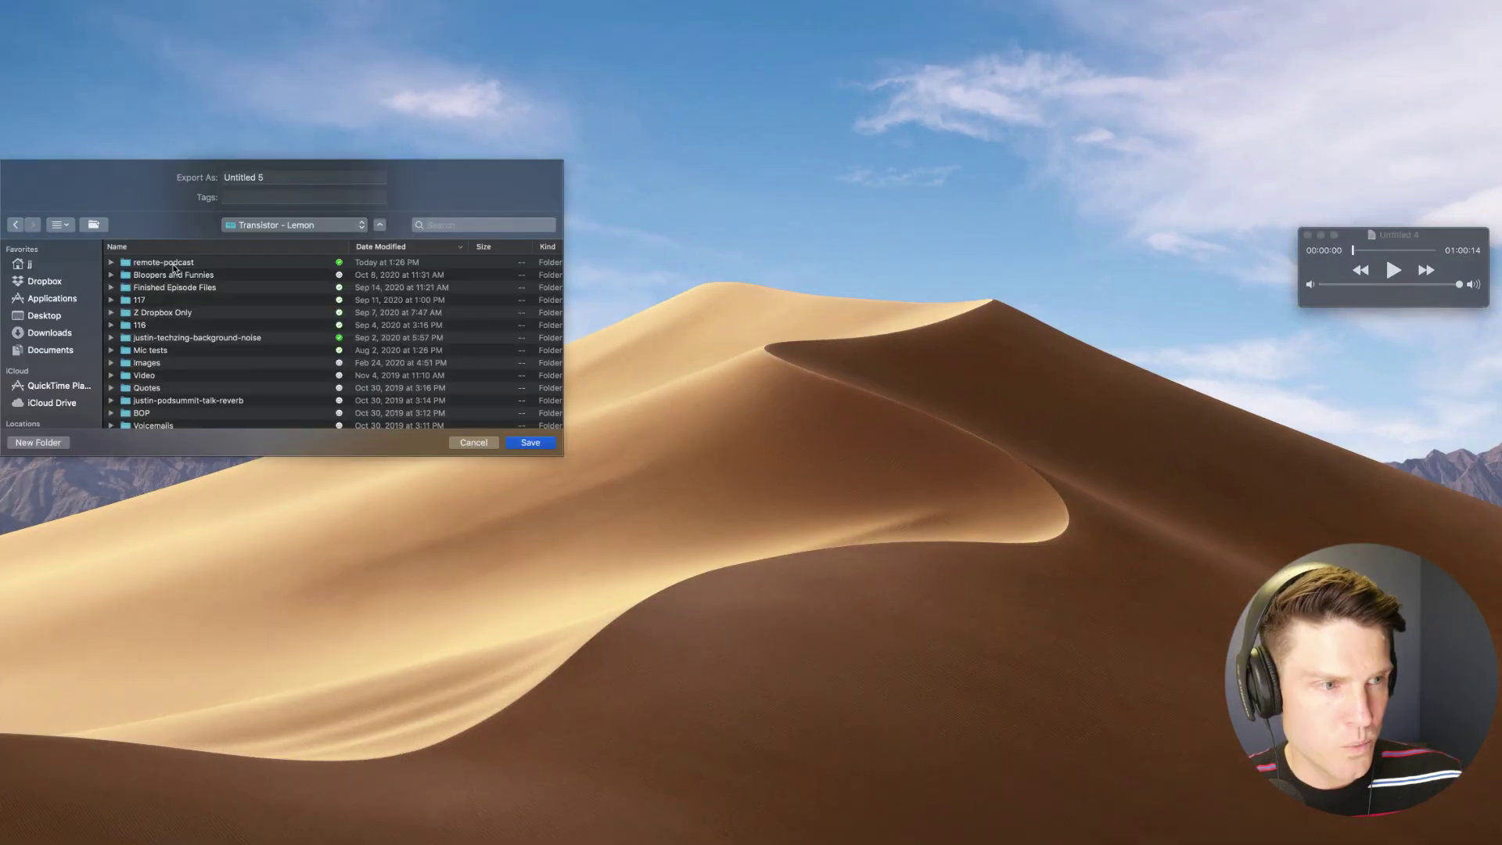
double_click(168, 263)
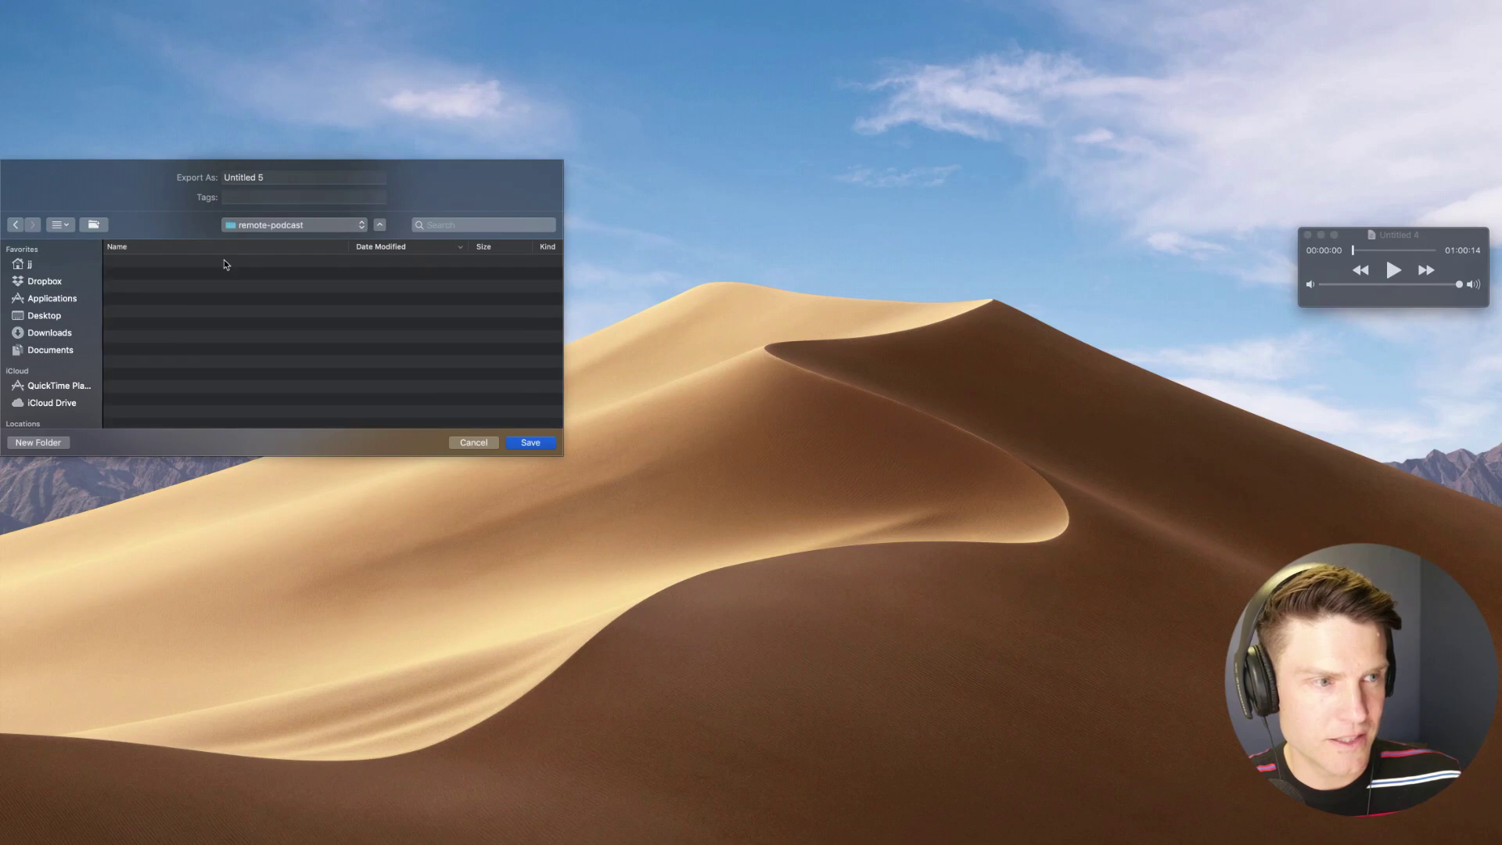
triple_click(282, 178)
text(justin-audio)
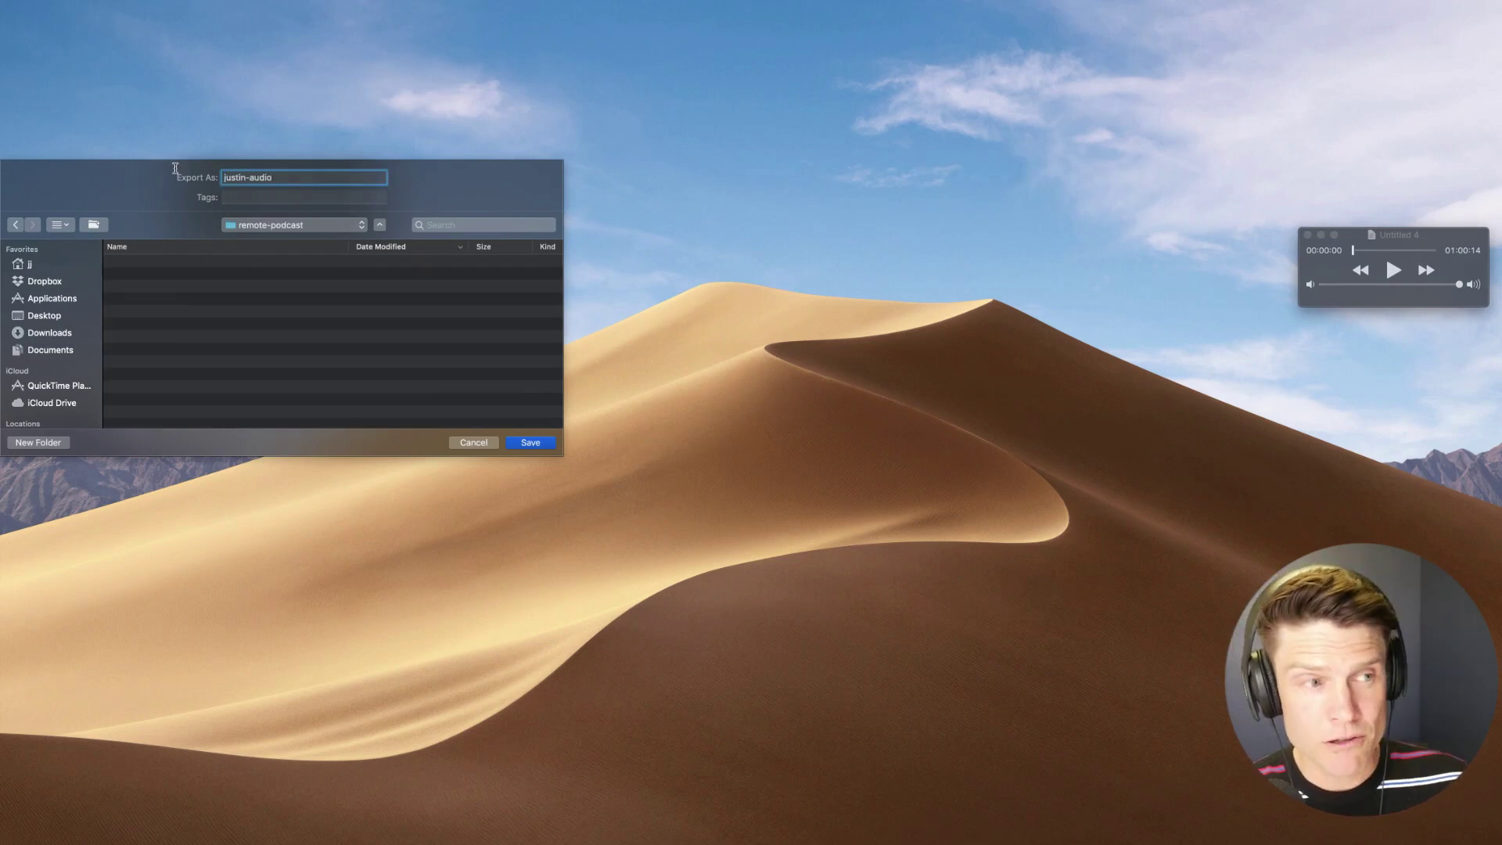
key(Return)
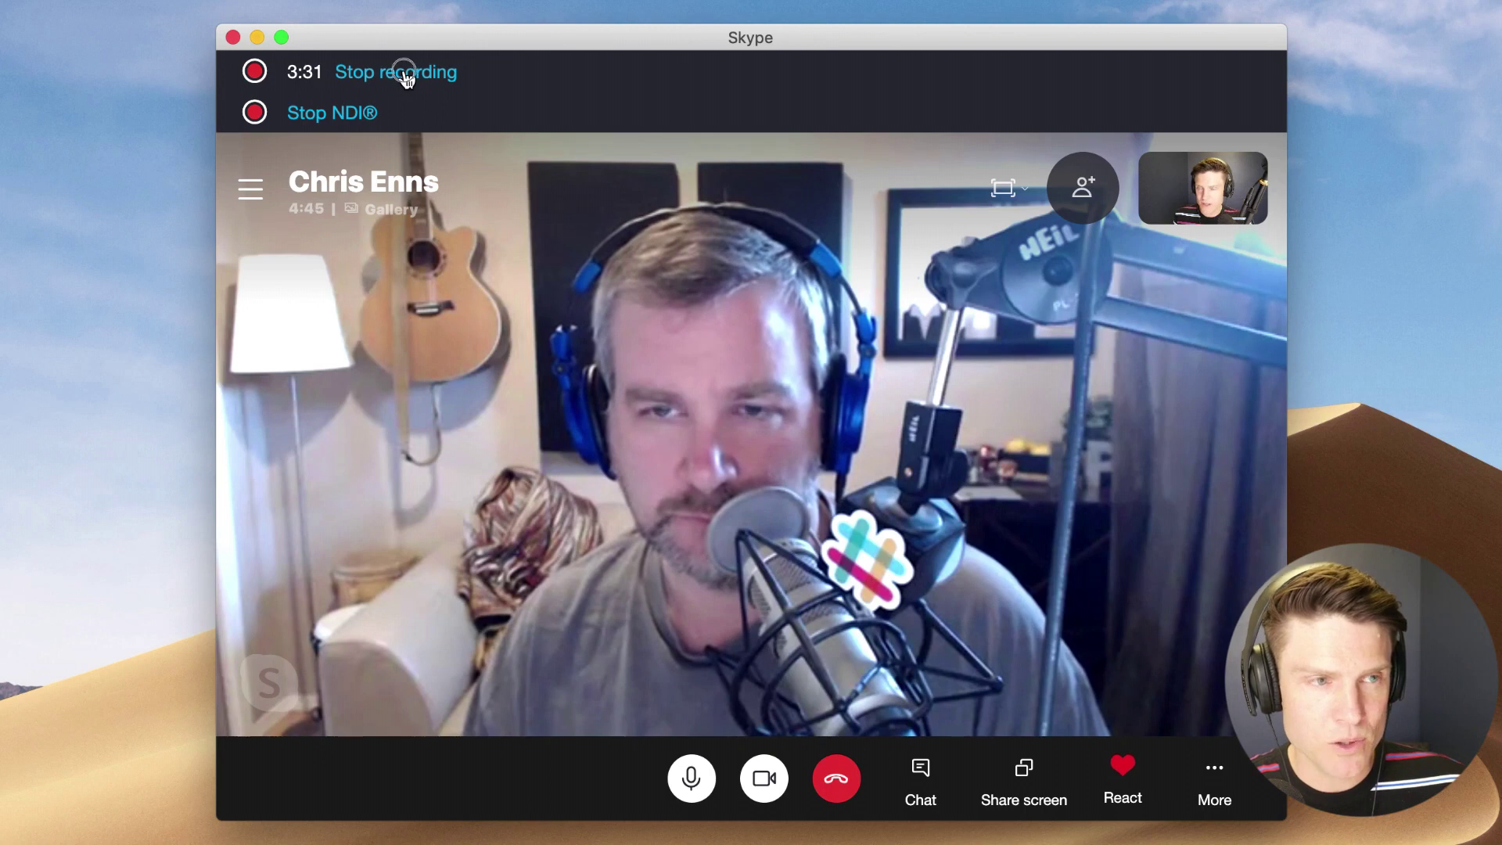
Stop the Skype call recording from the call's top bar while staying connected
click(406, 69)
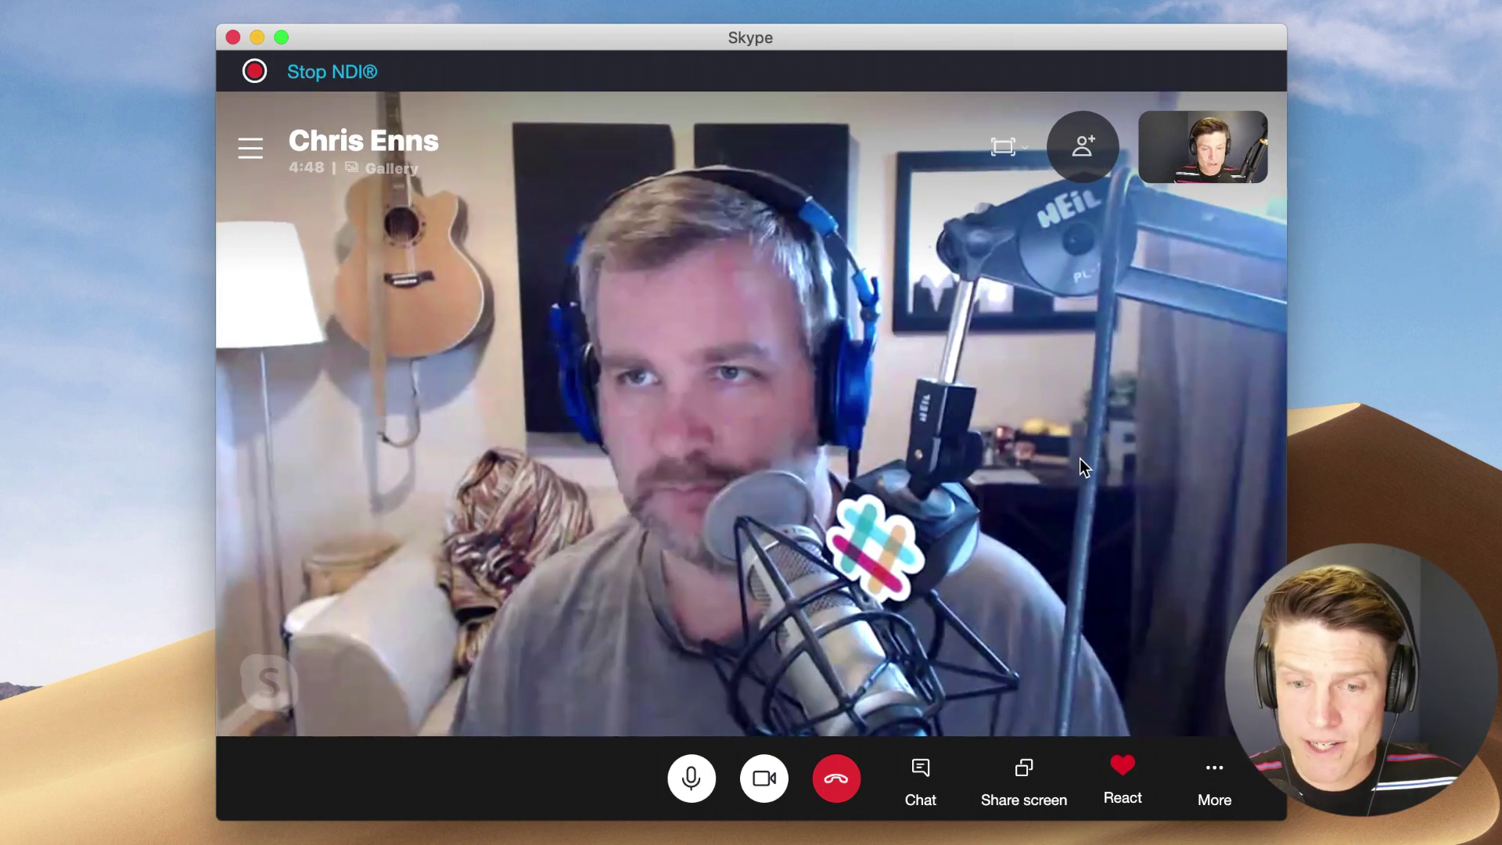
click(1123, 771)
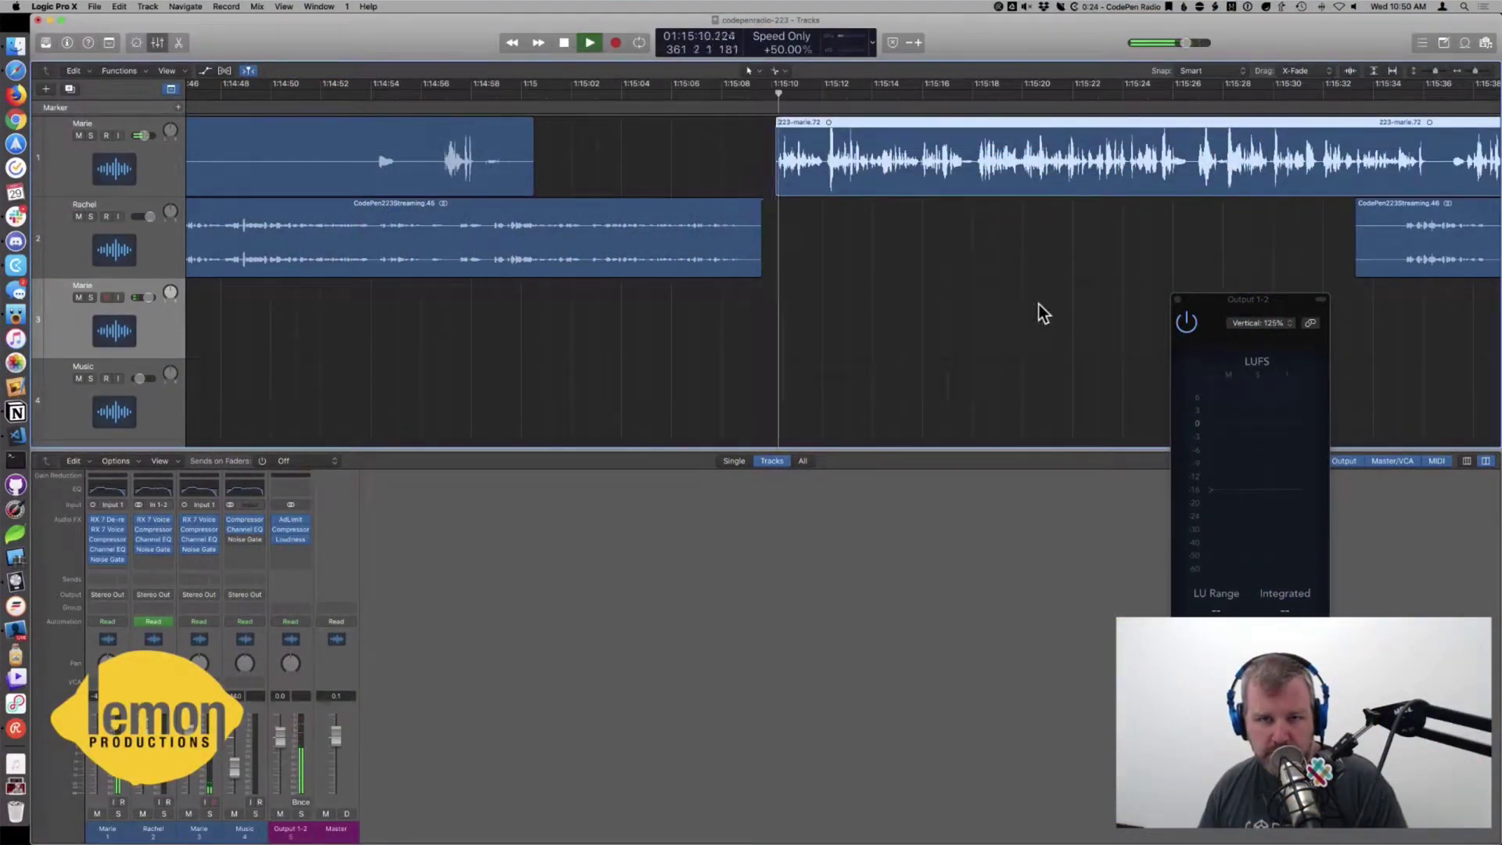
Stop Logic Pro playback, zoom the tracks out twice, and drag two regions earlier
key(space)
key(super+Left)
key(super+Left)
key(super+Left)
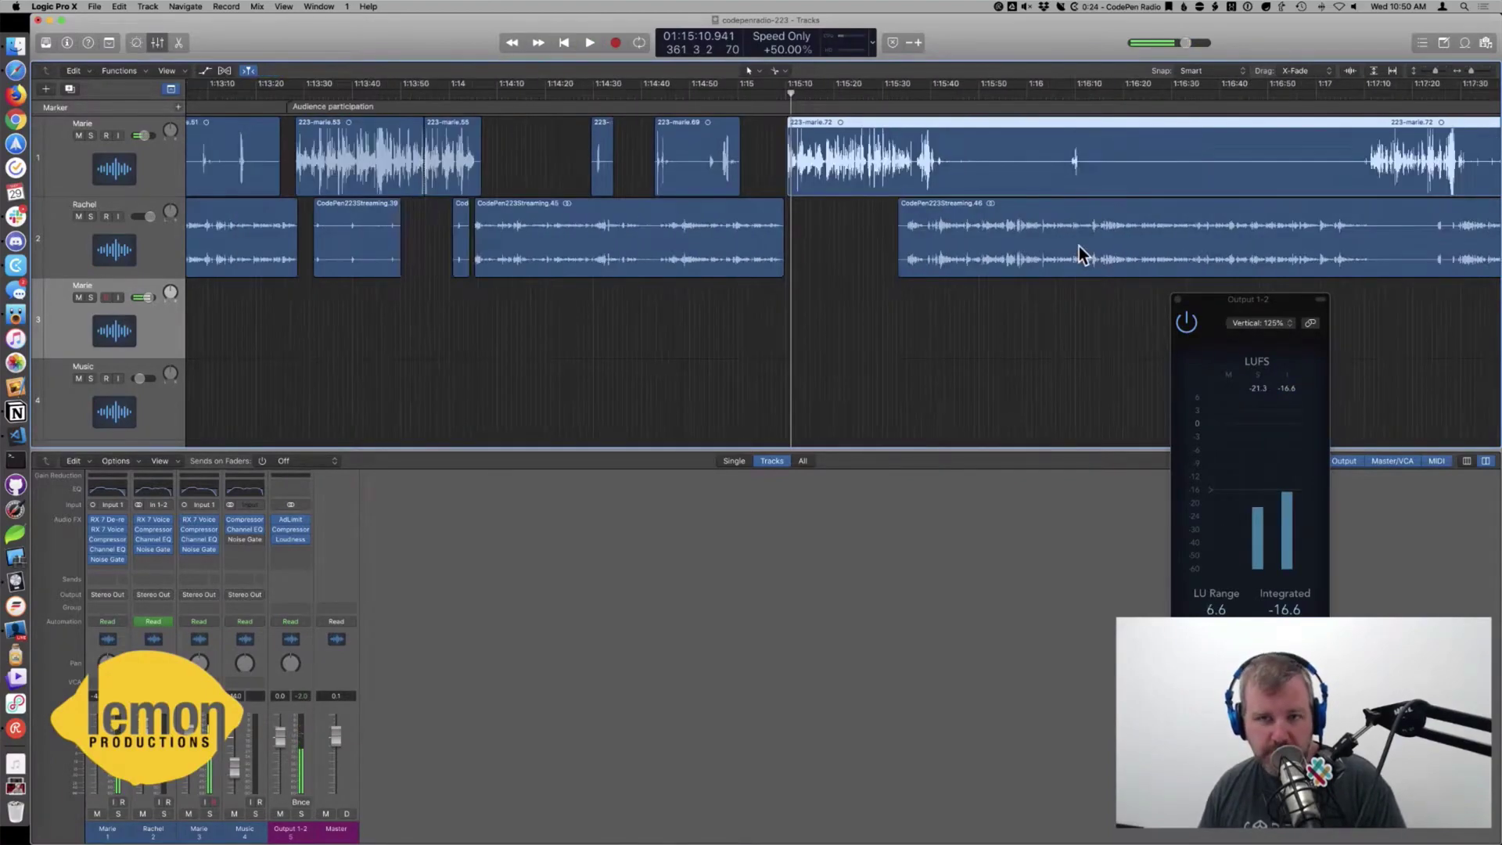
key(super+Left)
drag(1080, 252, 738, 151)
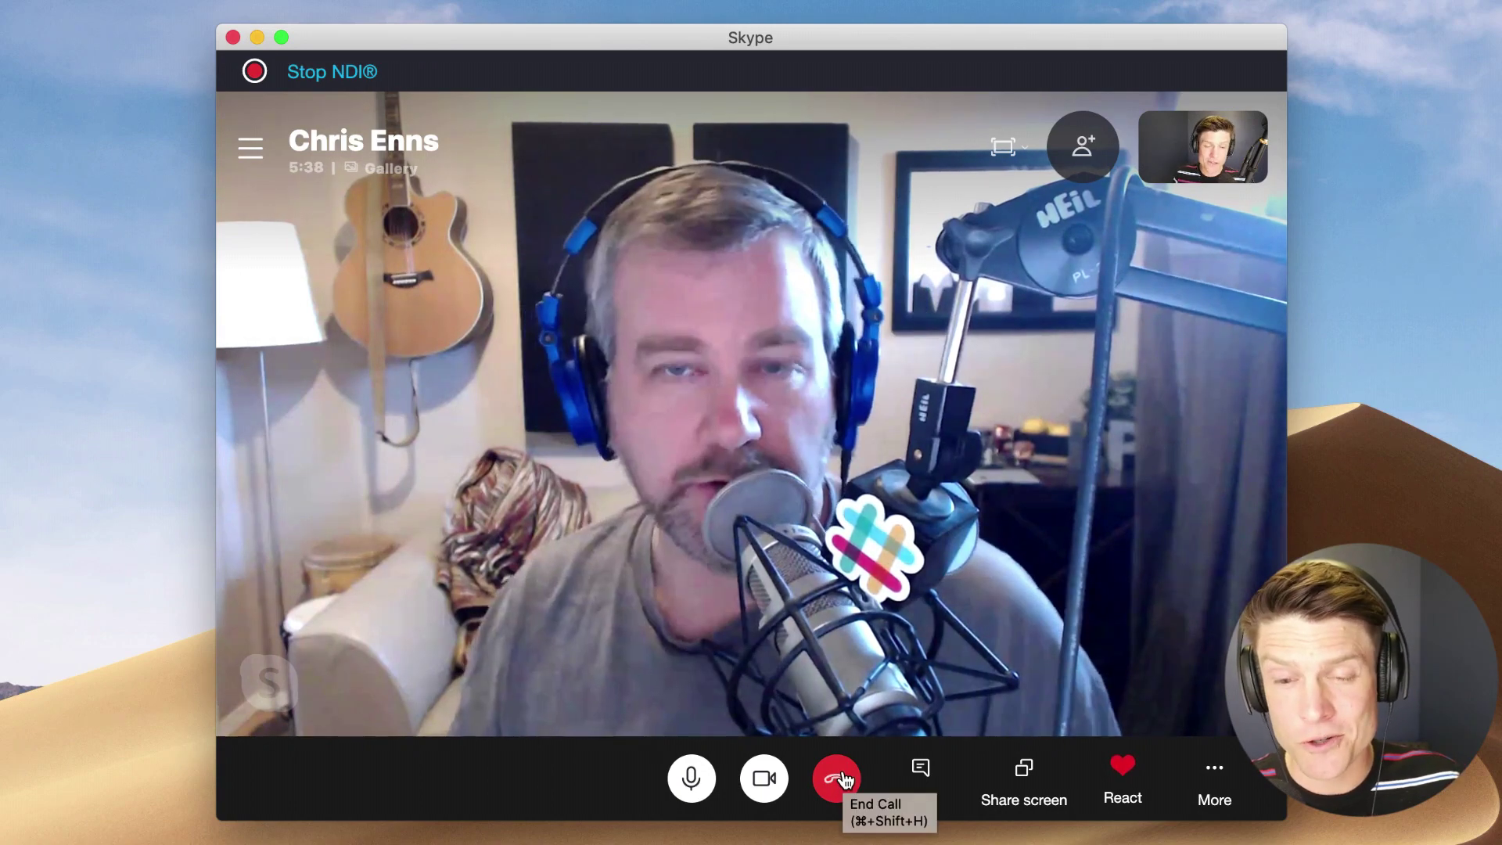
End the Skype call and save its 5m 43s recording to Downloads
click(837, 779)
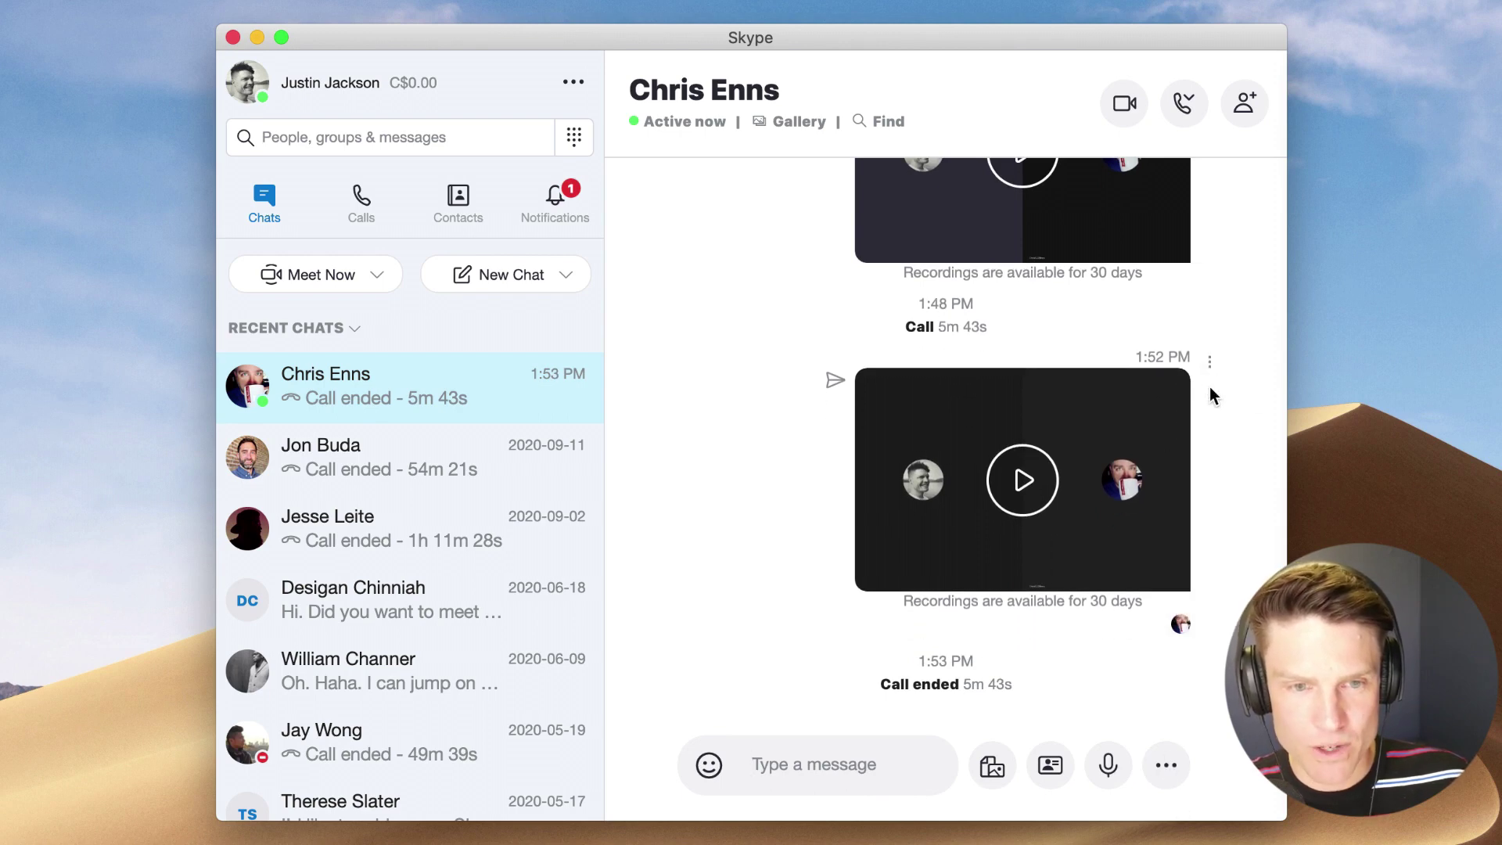
click(1211, 363)
click(1173, 370)
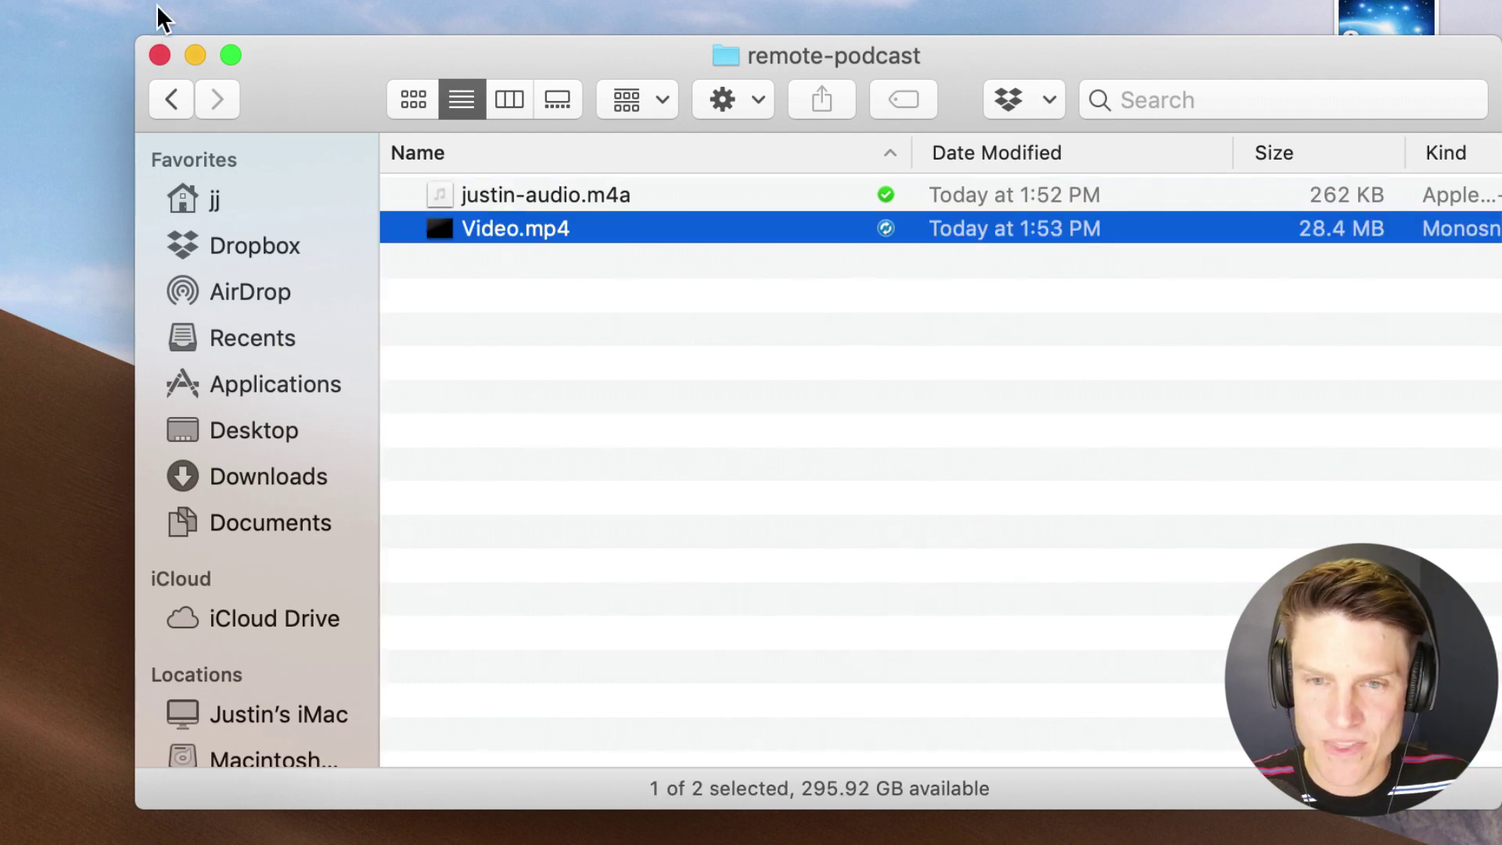
click(1320, 201)
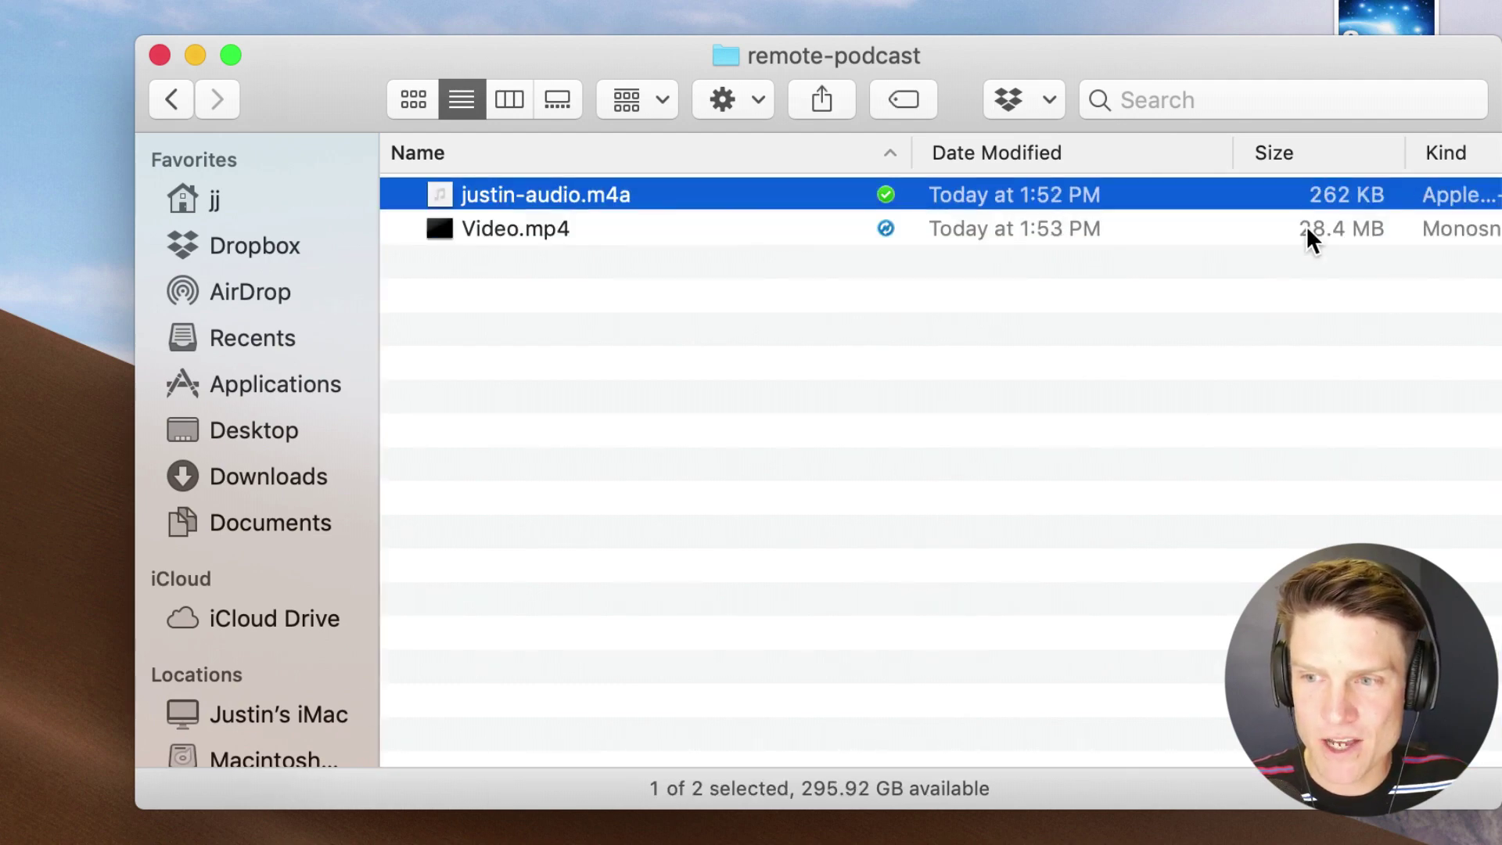
click(1308, 228)
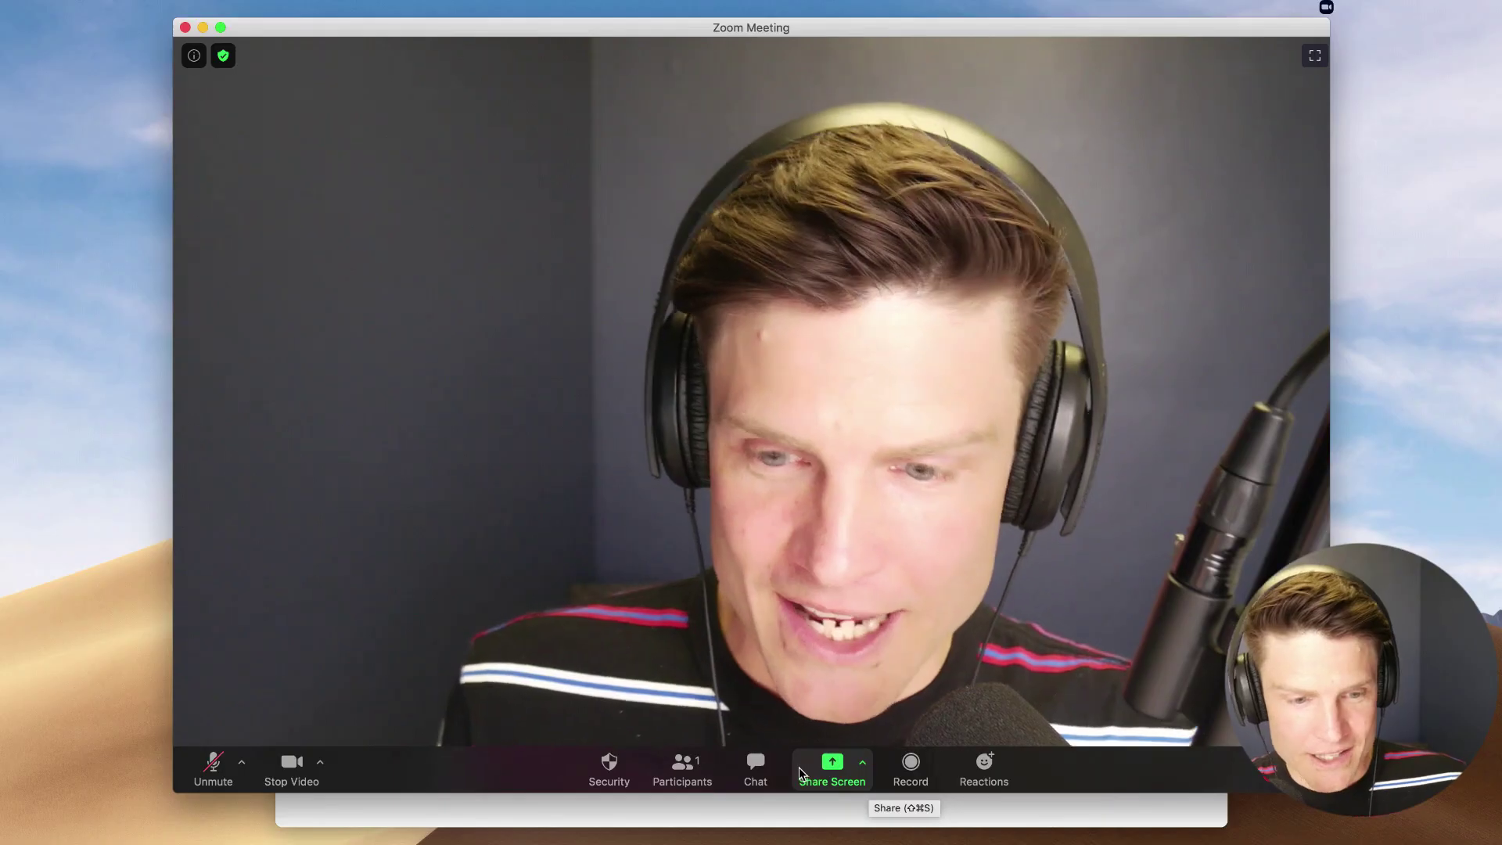
Copy the Zoom meeting's invite link from the Participants panel for the guest
click(679, 770)
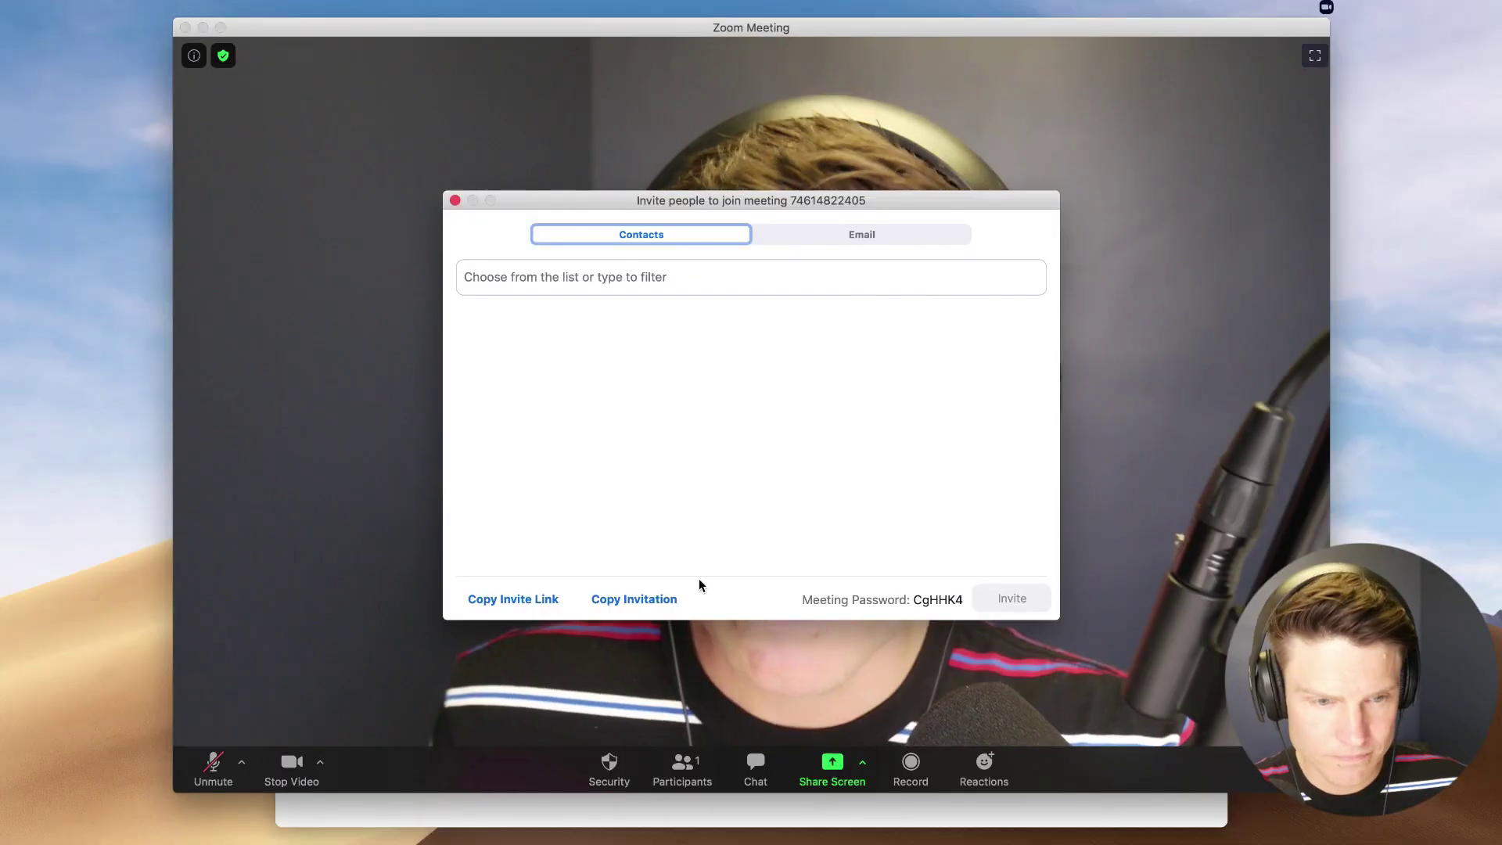
click(519, 601)
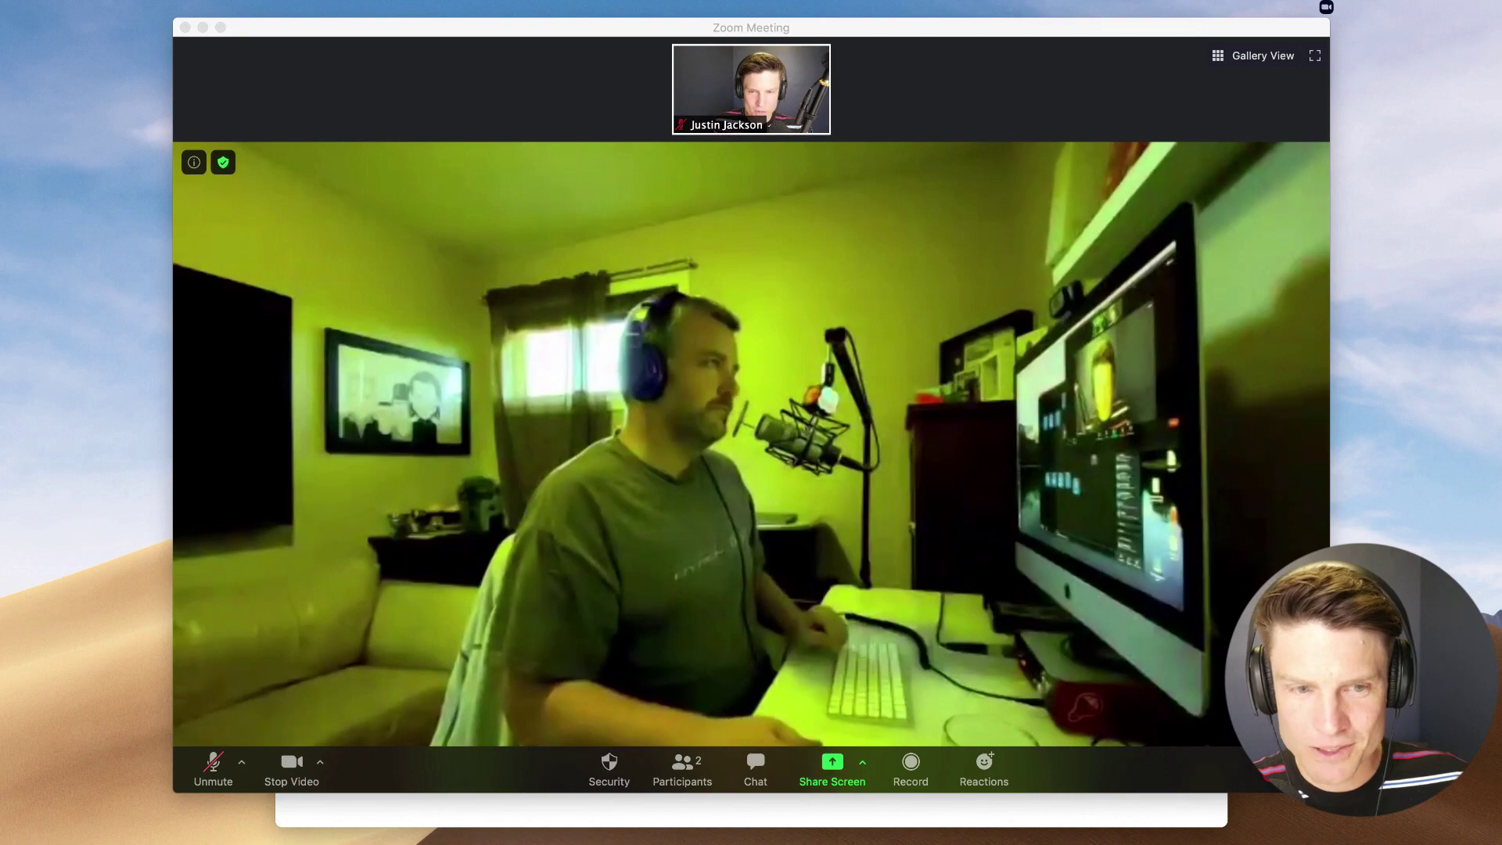
Unmute the microphone and start recording the Zoom meeting with the guest
click(938, 561)
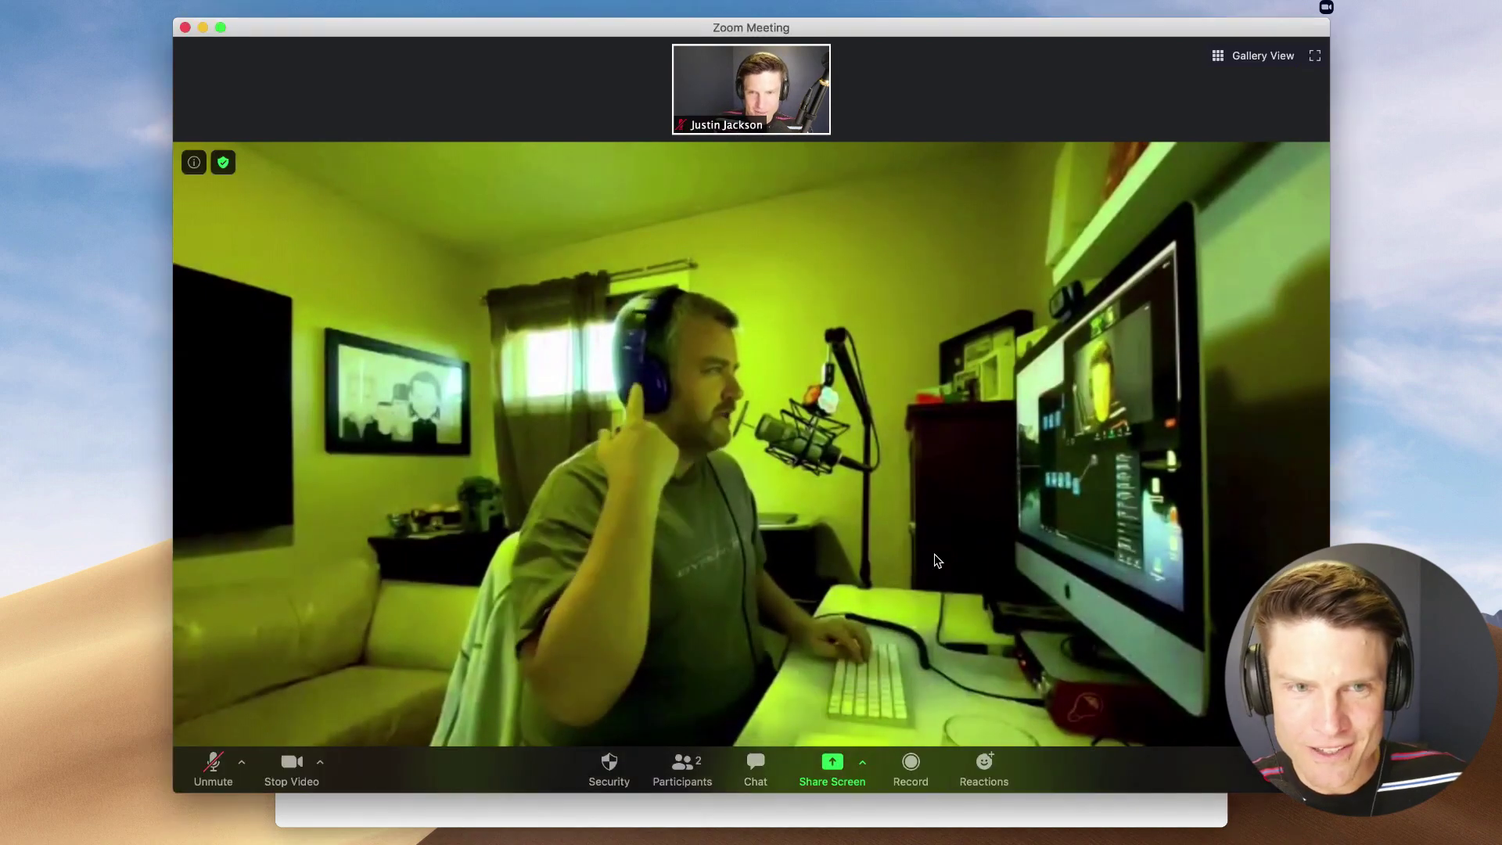
click(195, 763)
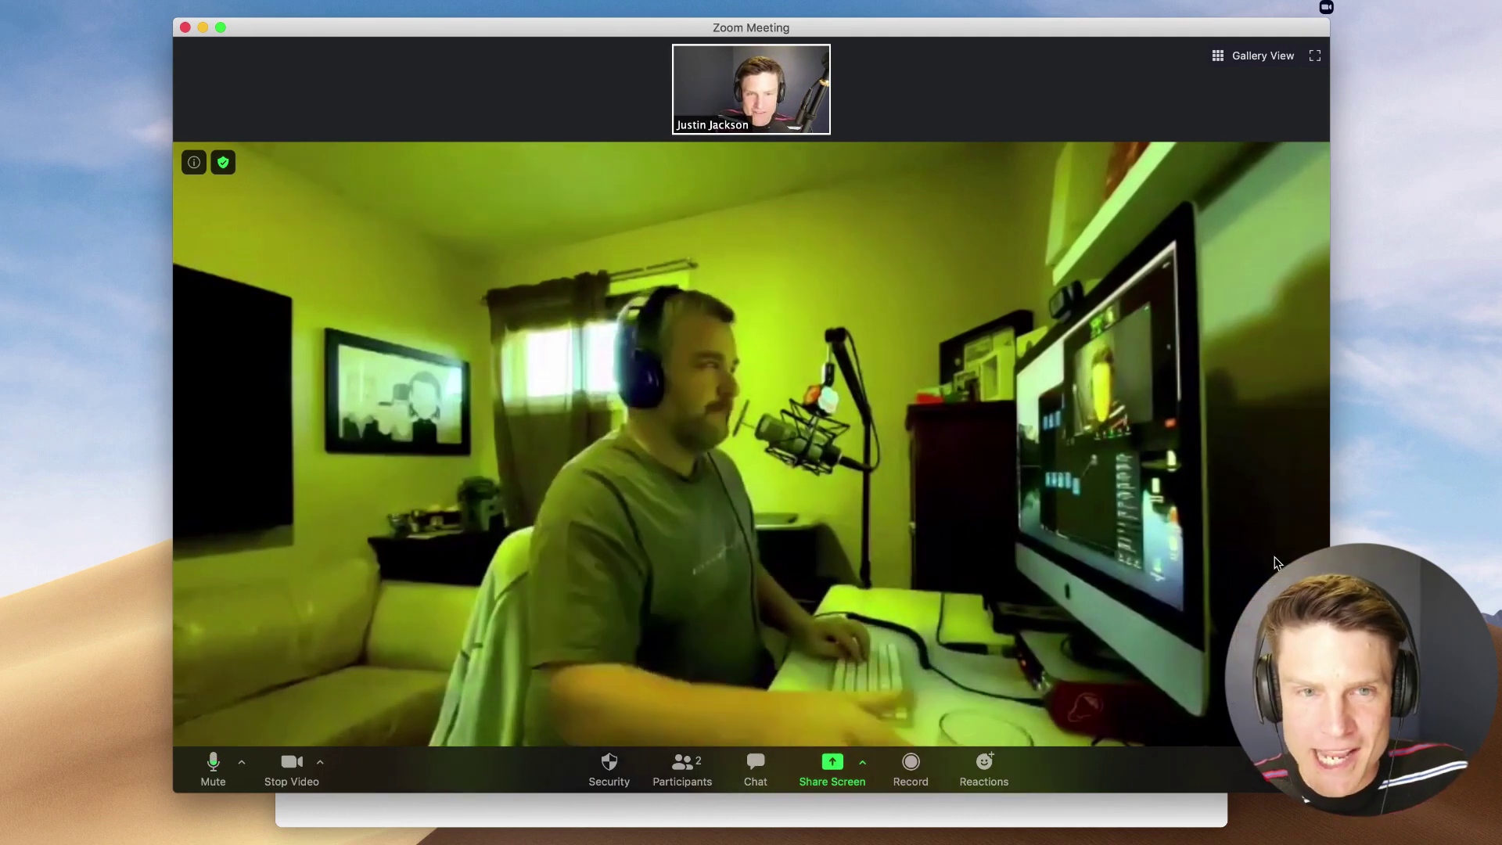
click(910, 763)
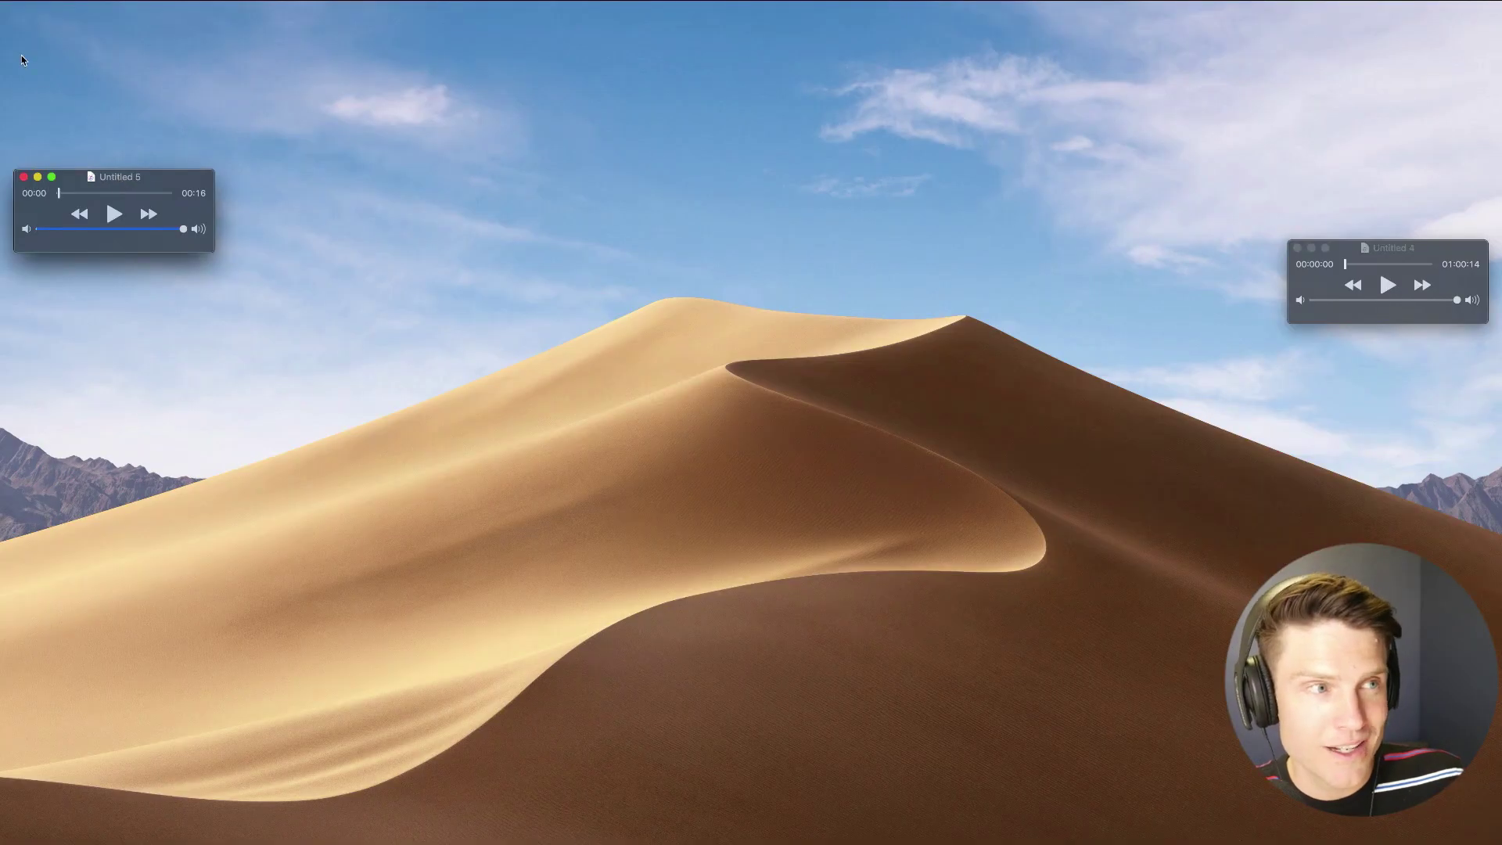
Open a new QuickTime audio recording with UMC202HD 192k as the input
click(67, 10)
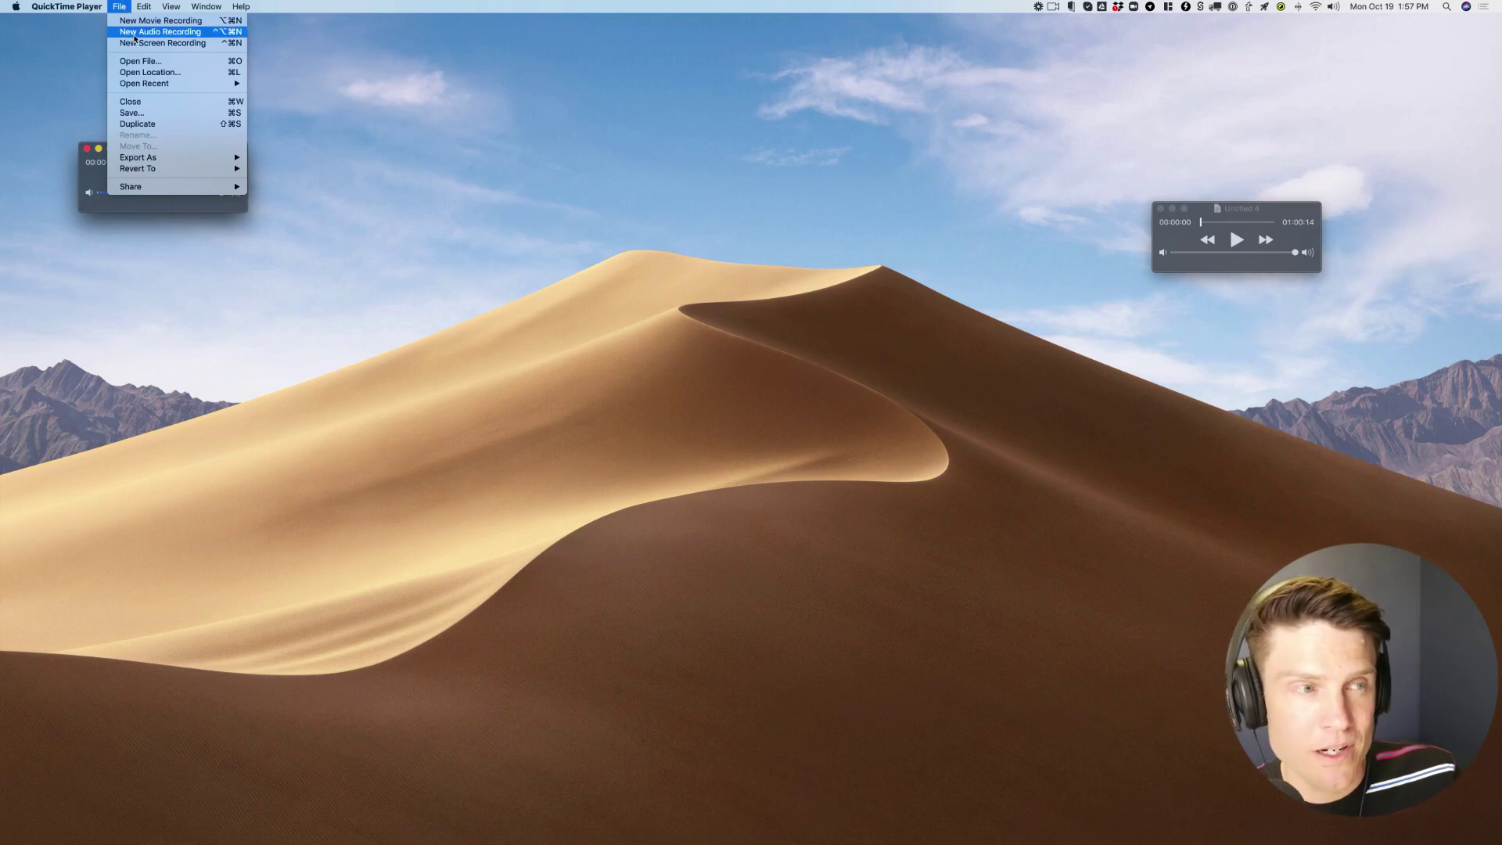
click(135, 37)
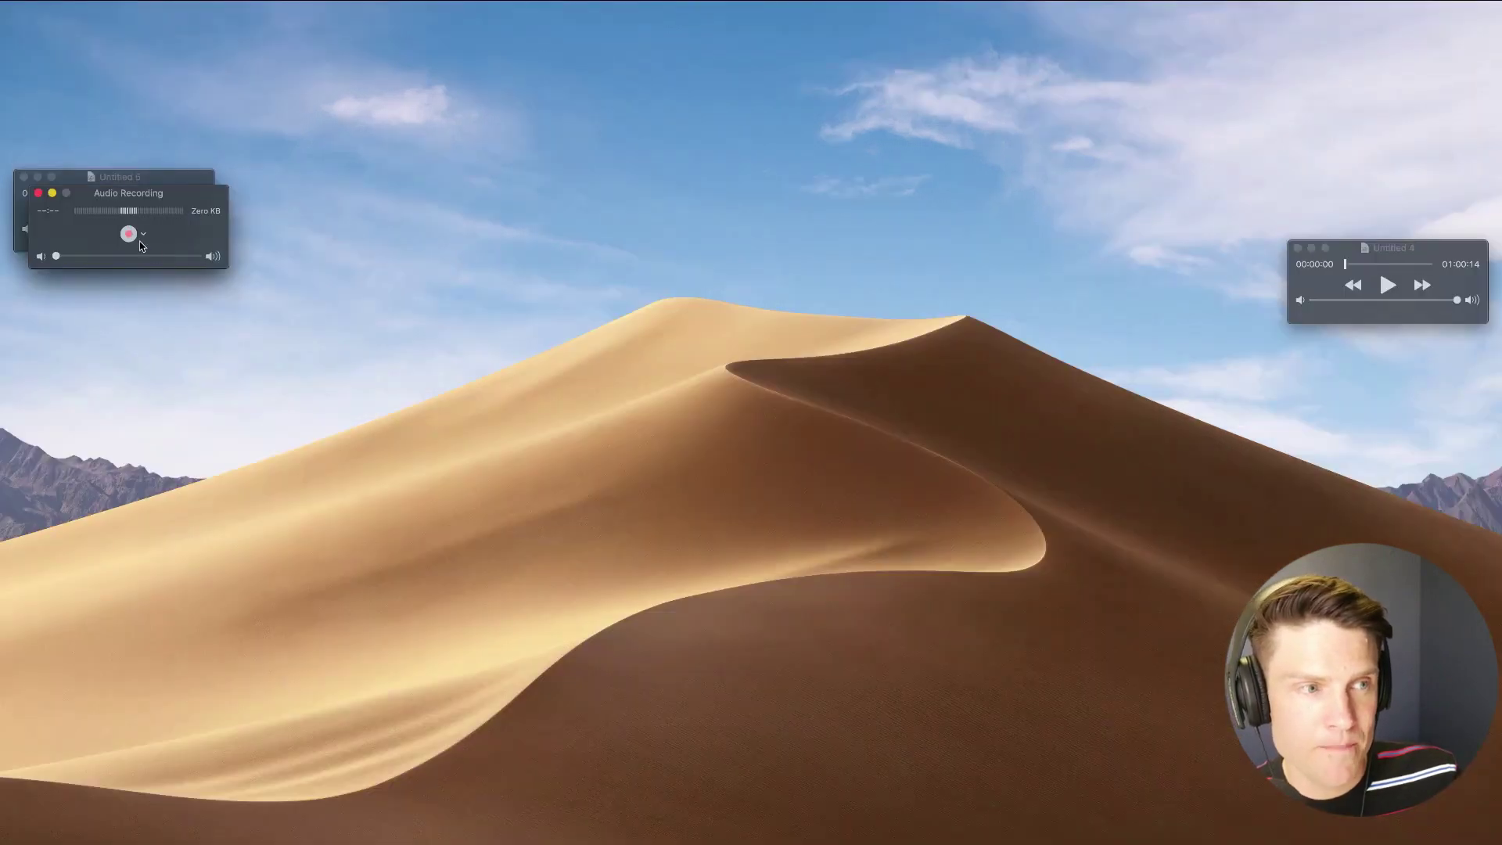
click(143, 234)
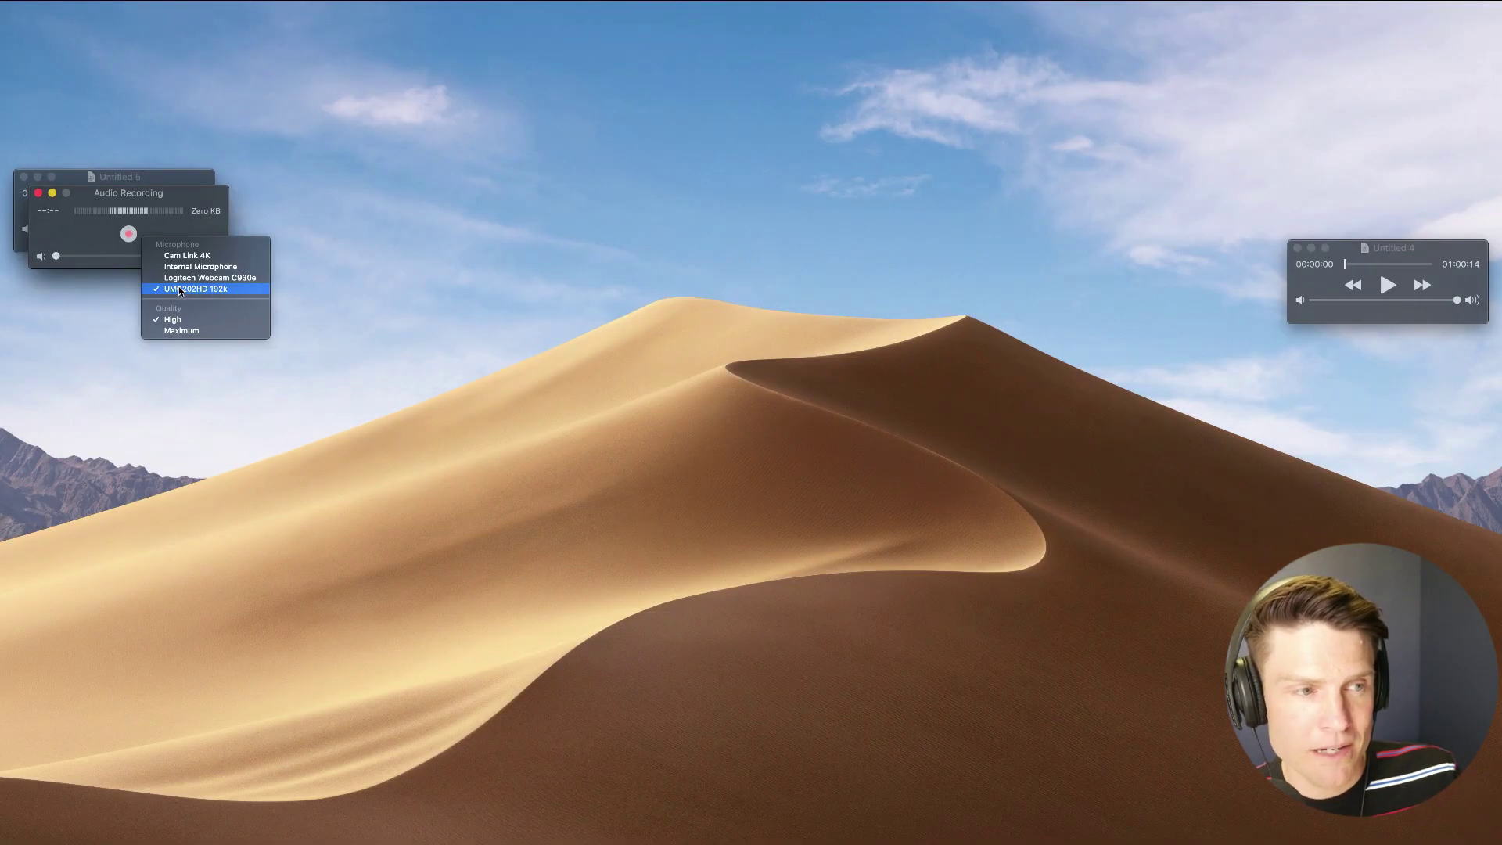
click(126, 234)
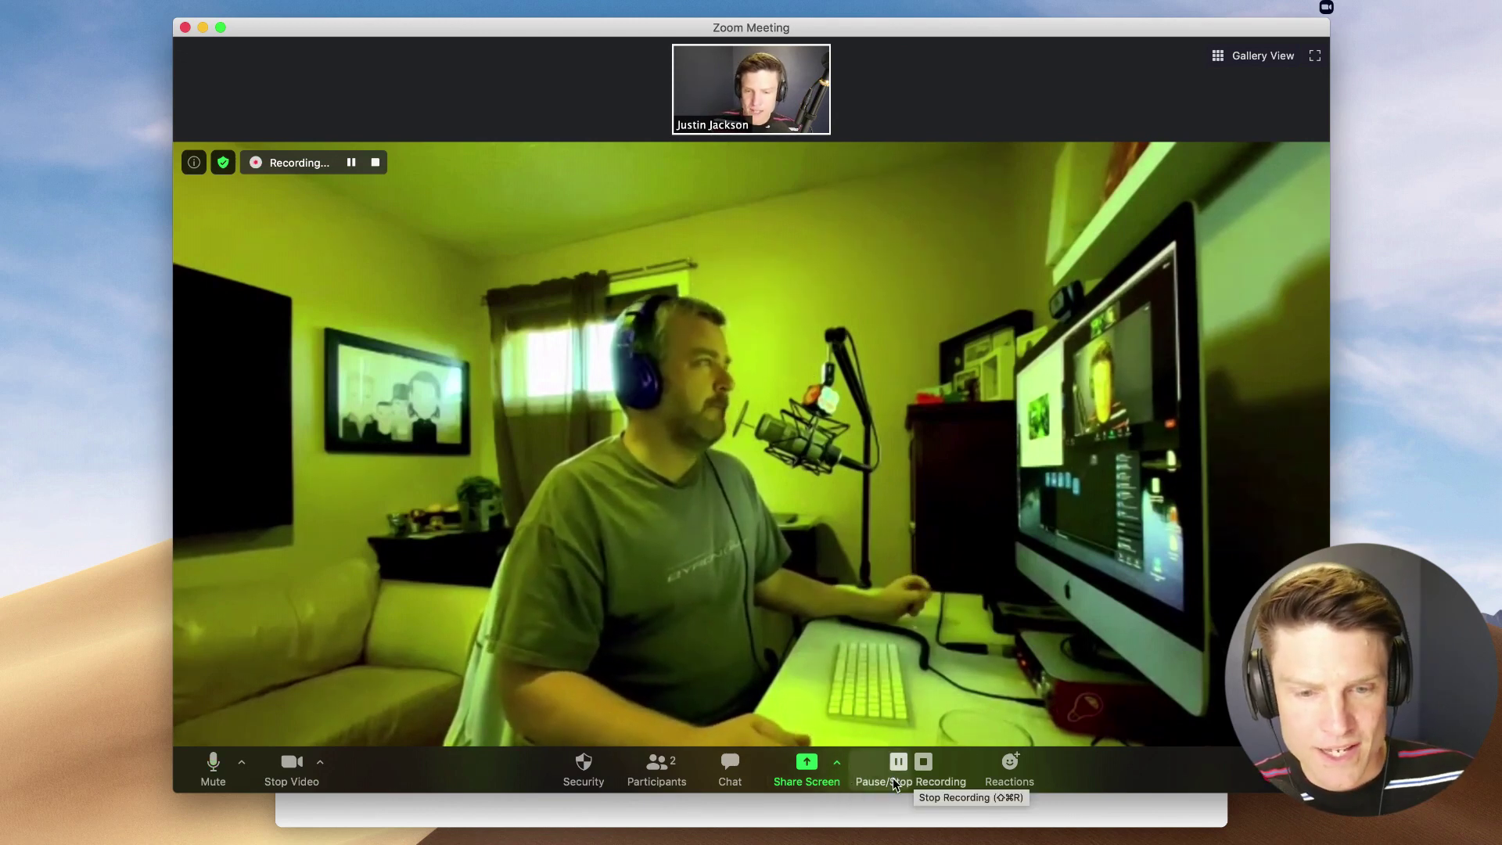
Stop the Zoom meeting recording with the Stop Recording toolbar button
click(923, 768)
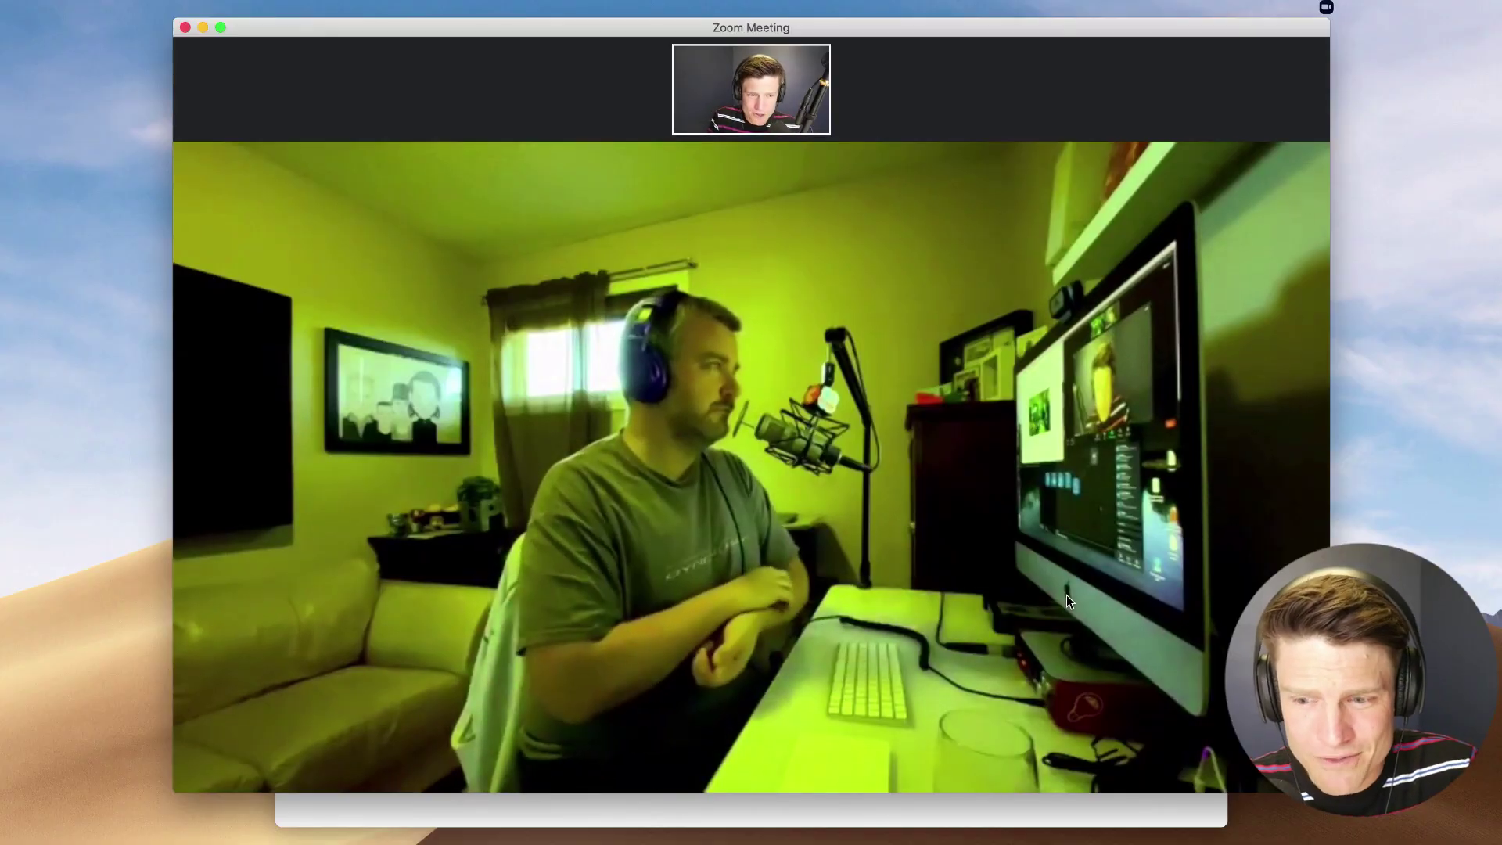
Wait for Zoom to convert the recording and open its folder with audio_only.m4a, playback.m3u and zoom_0.mp4
mouse_move(1052, 489)
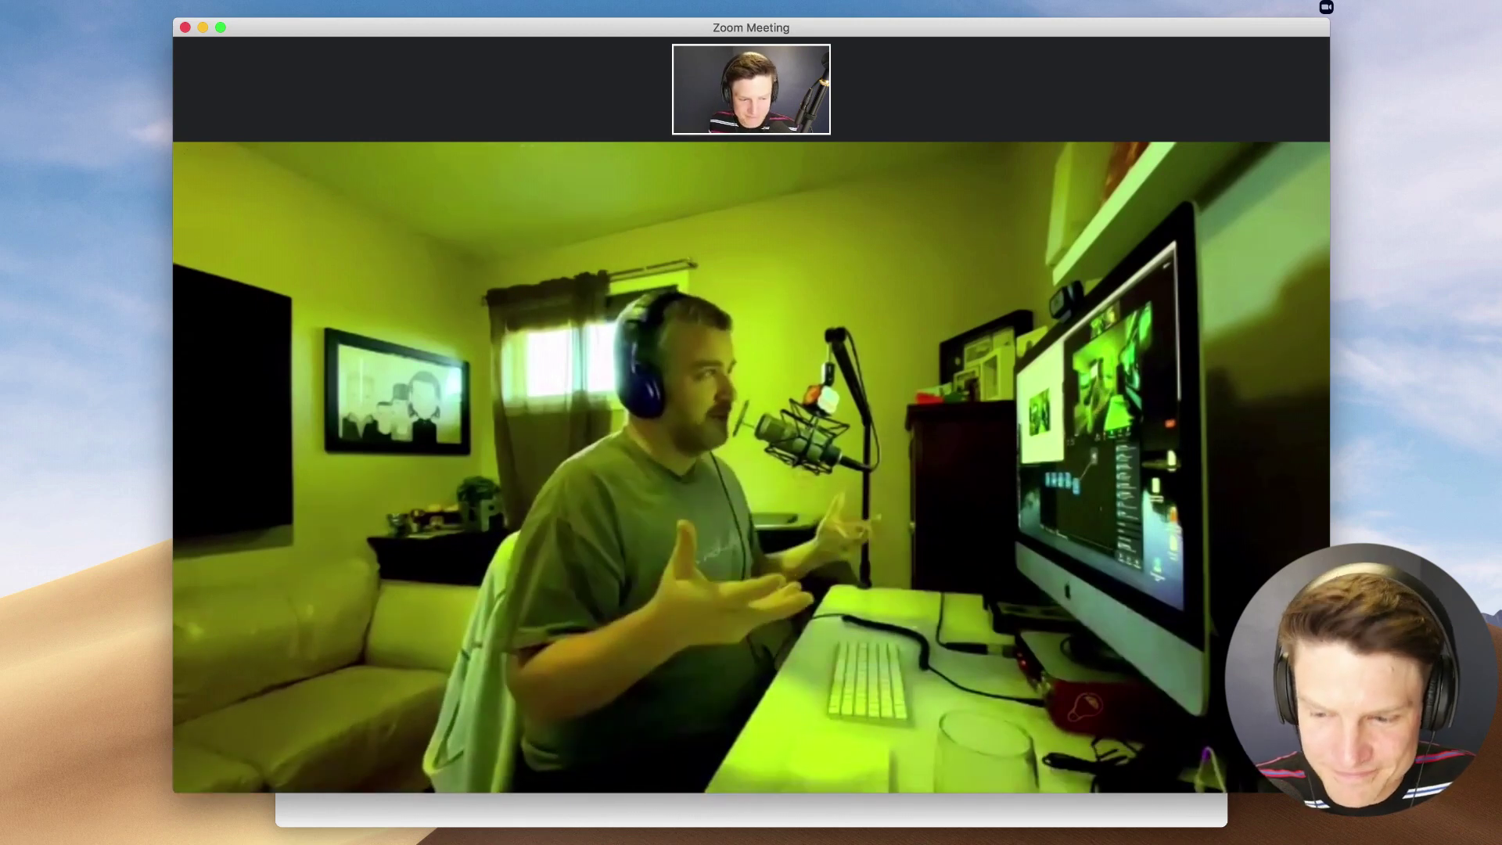
mouse_move(903, 626)
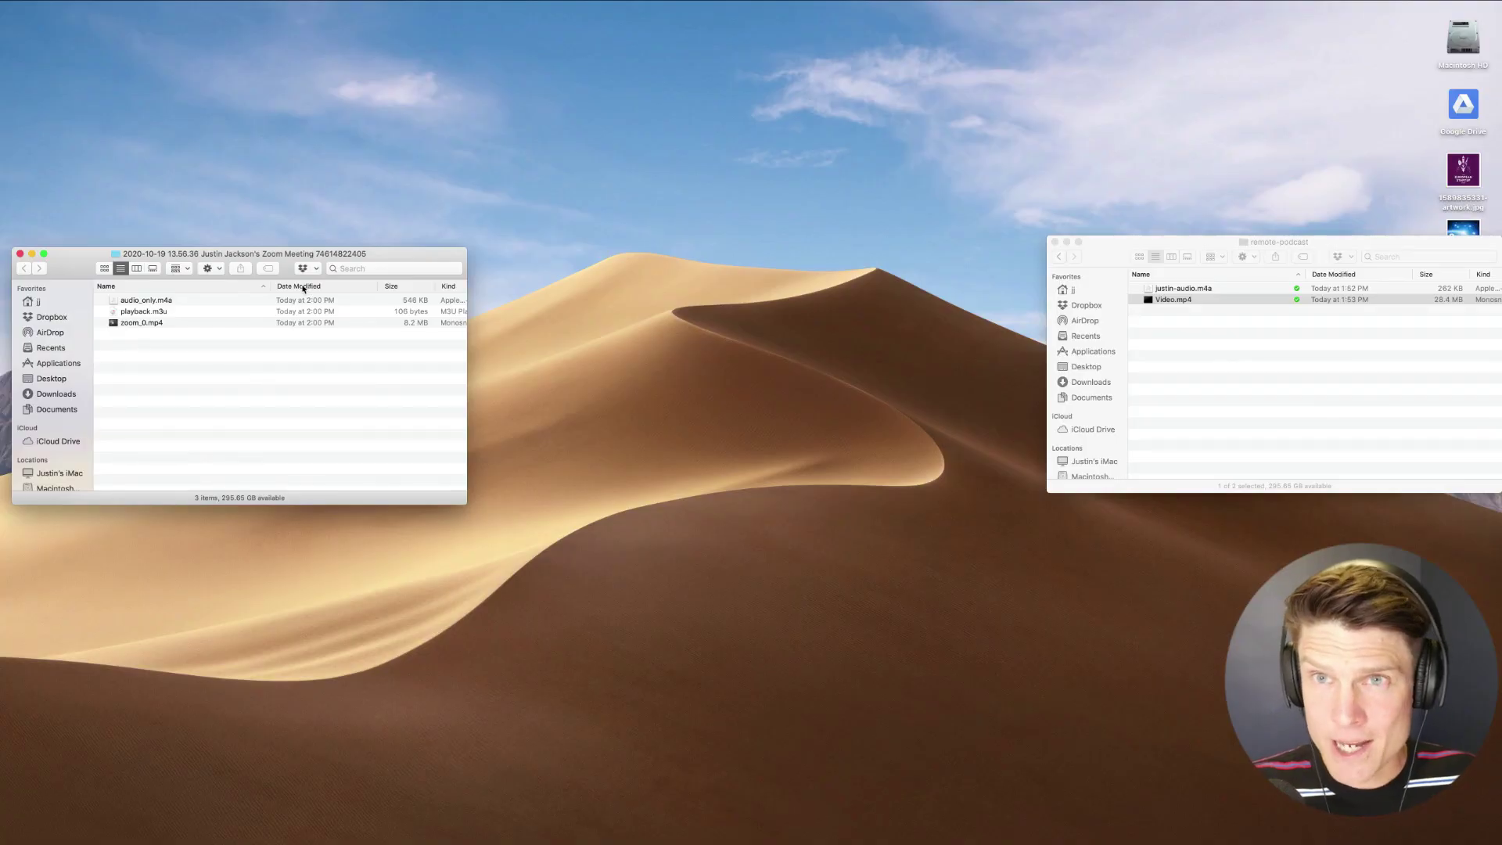
Move audio_only.m4a (546 KB) from the Zoom recording folder into the remote-podcast folder
click(152, 303)
click(149, 314)
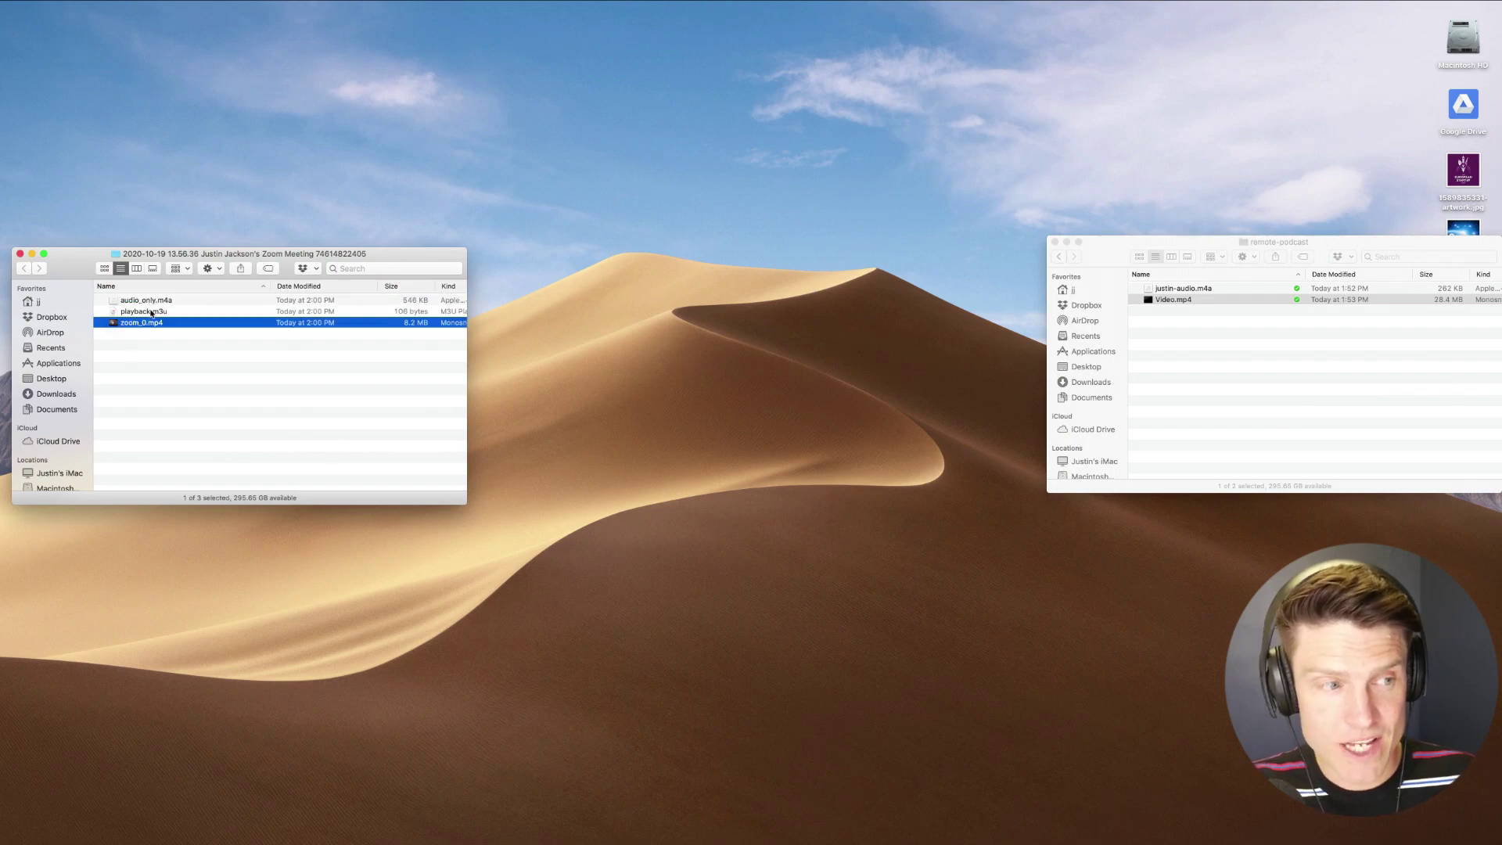
click(150, 304)
drag(140, 304, 1431, 407)
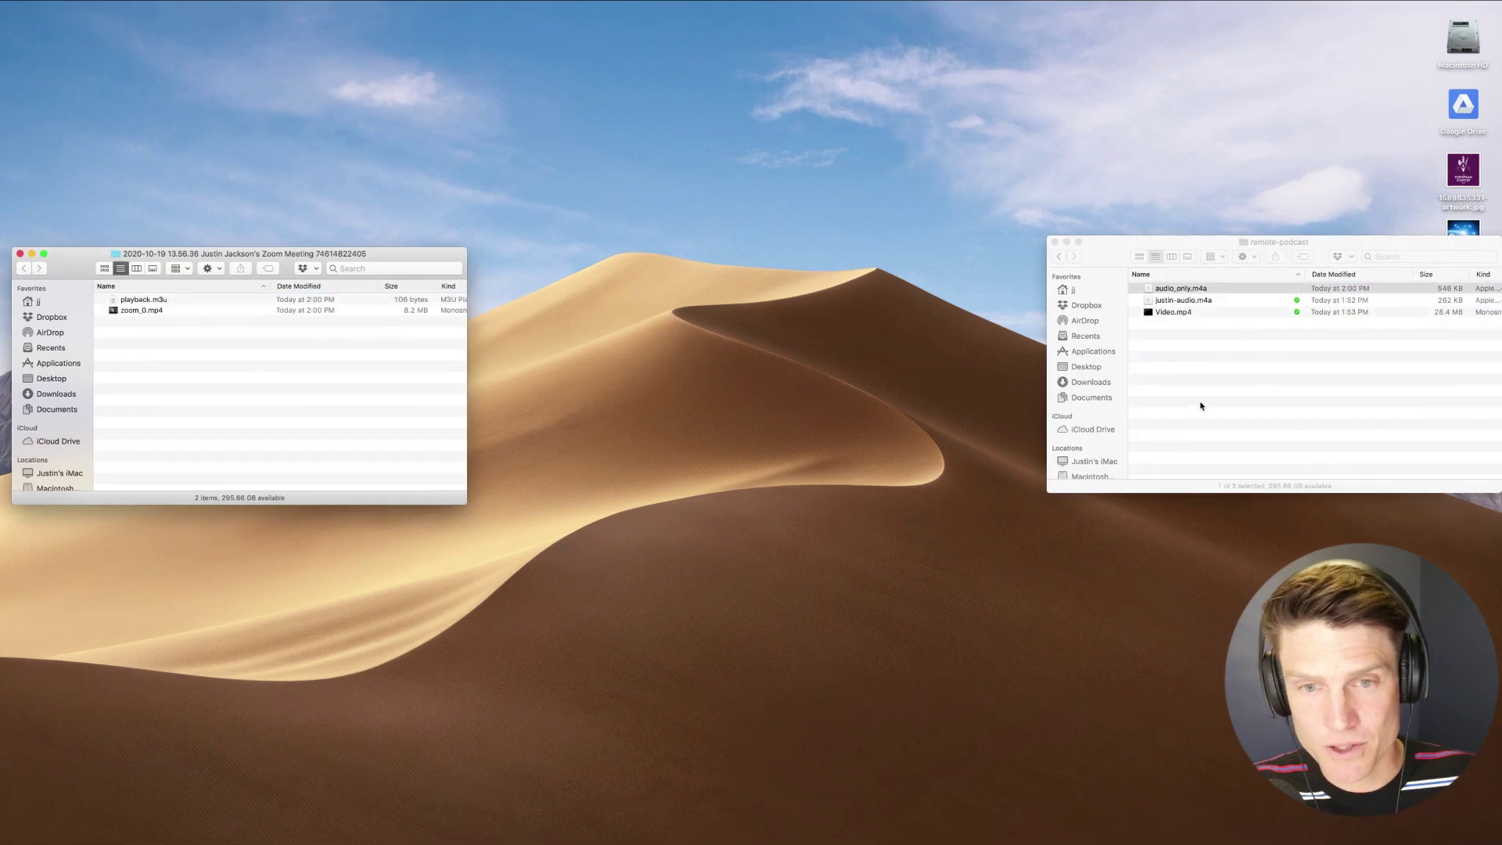